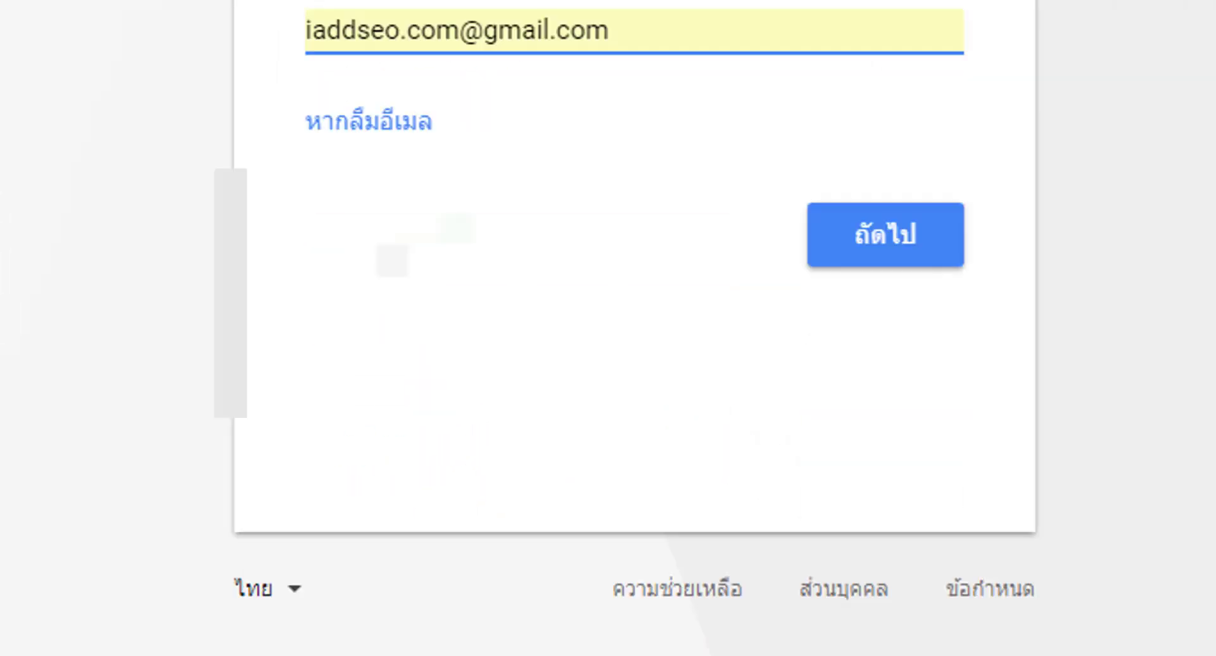
- Open the 'ตัวเลือกเพิ่มเติม' (More options) dropdown below the email field
left_click(401, 198)
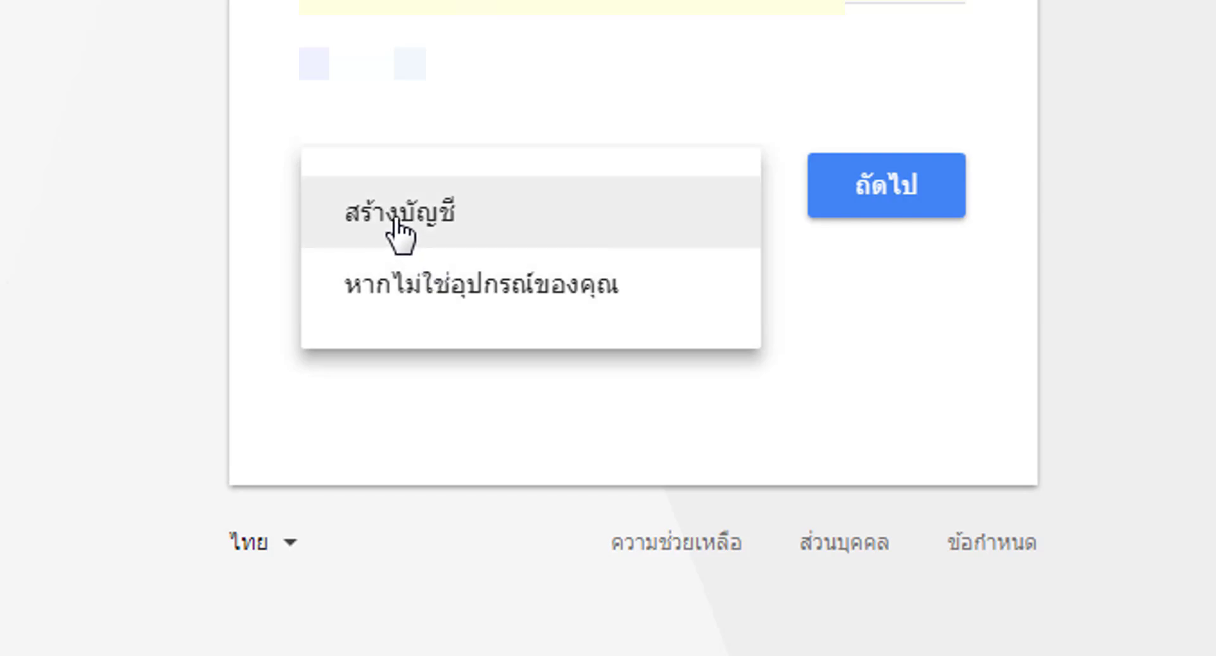
- Choose 'สร้างบัญชี' (Create account) and enter the user's first and last name in the ชื่อ fields
left_click(395, 220)
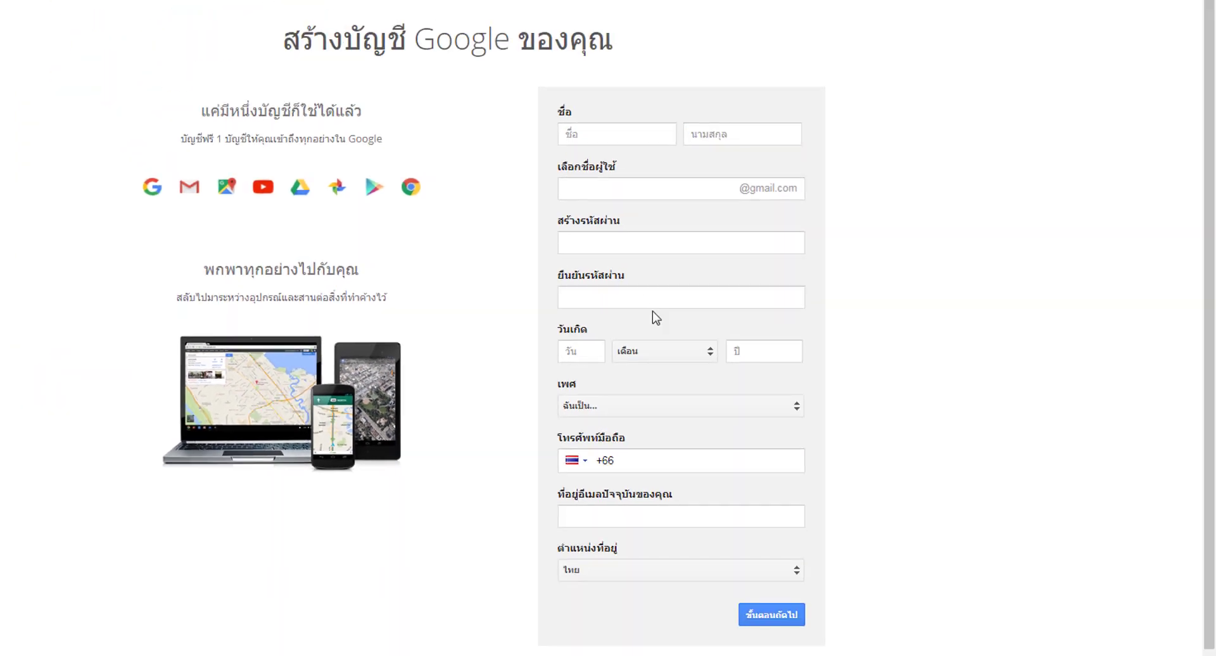
scroll(887, 312, "down", 1)
scroll(887, 311, "up", 1)
left_click(607, 125)
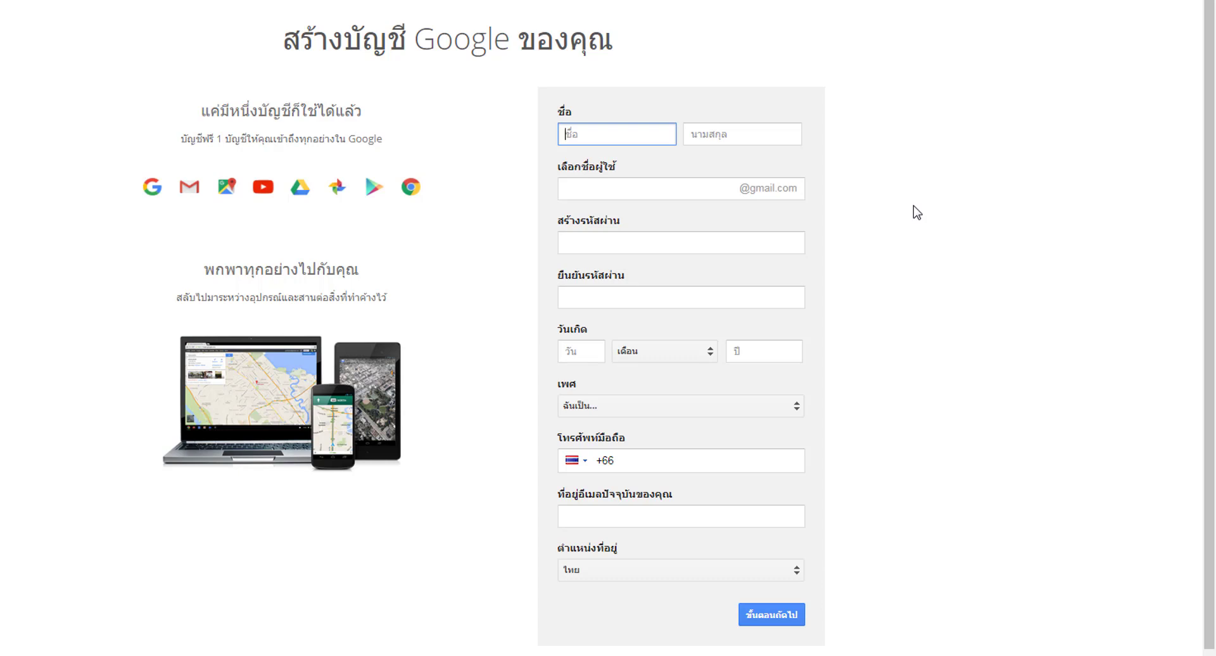
left_click(738, 140)
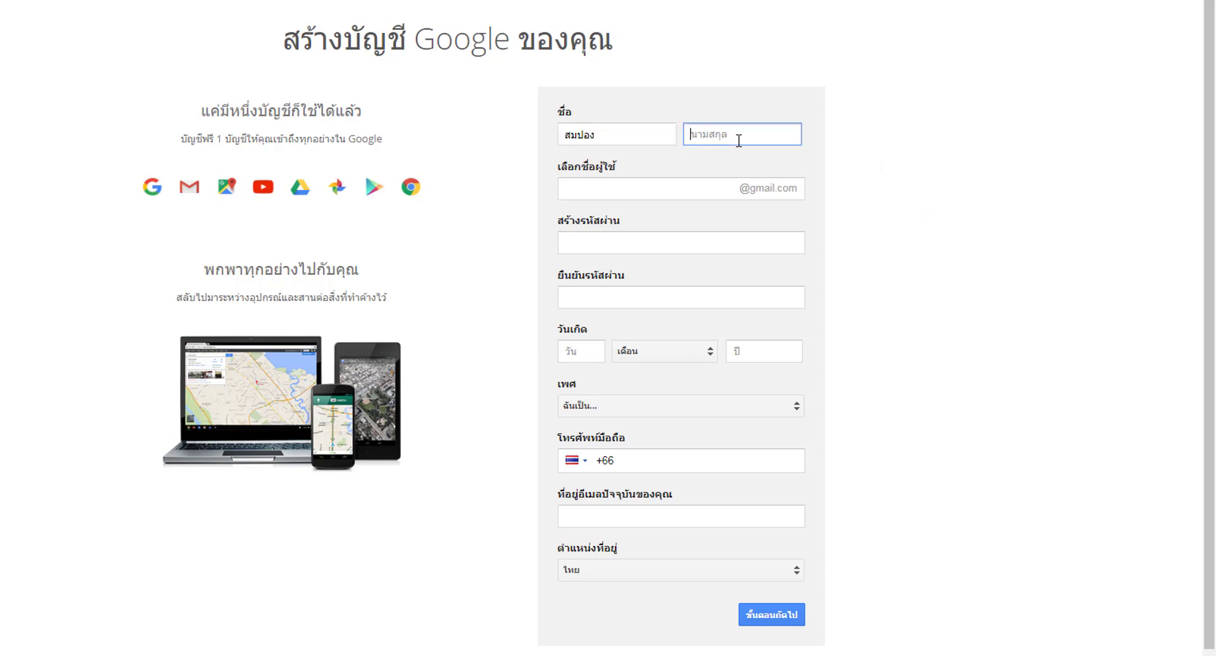
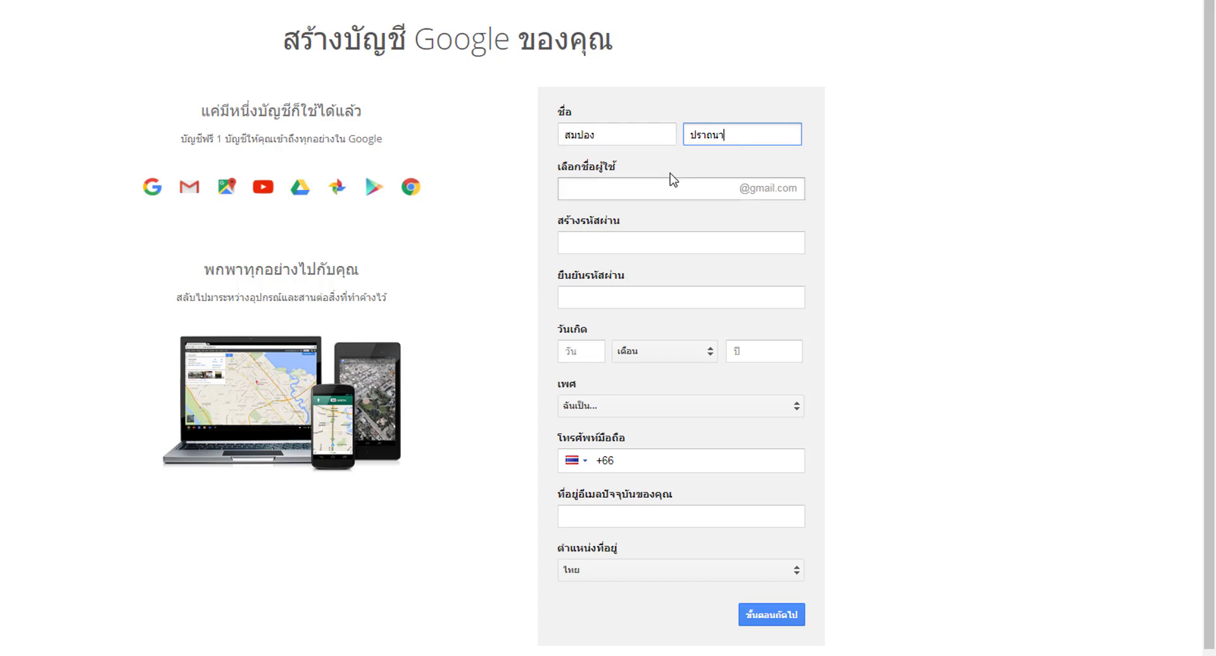
left_click(656, 188)
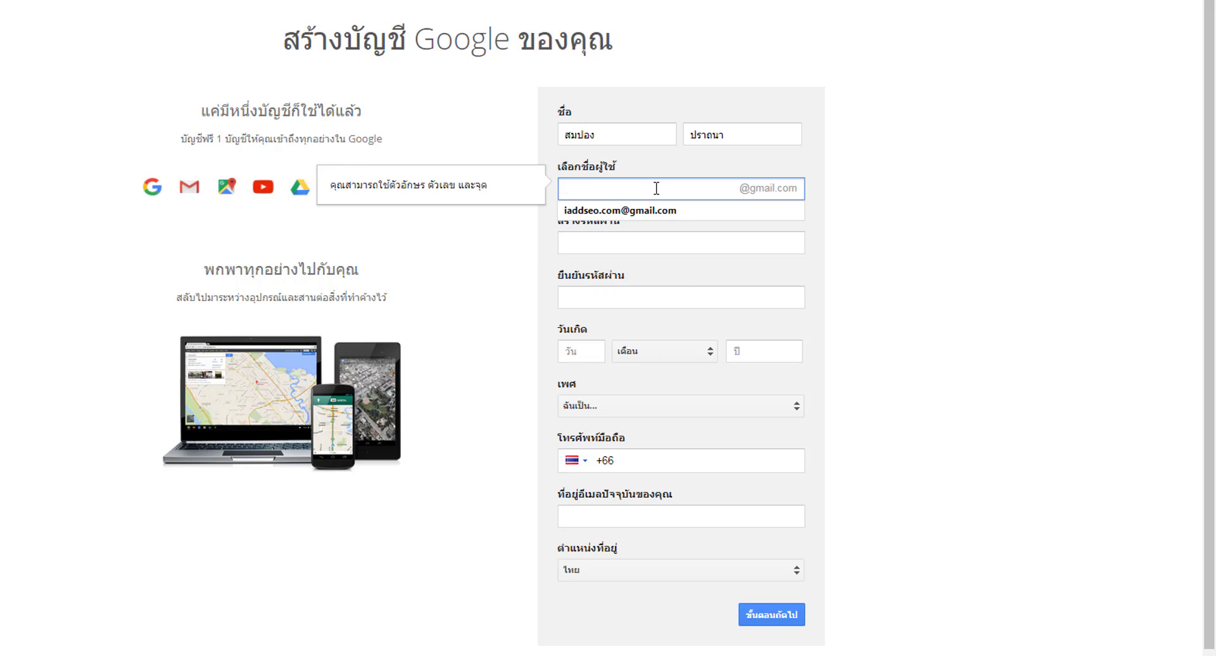
- Type a first-choice username and leave the field so its availability is checked
type("หน")
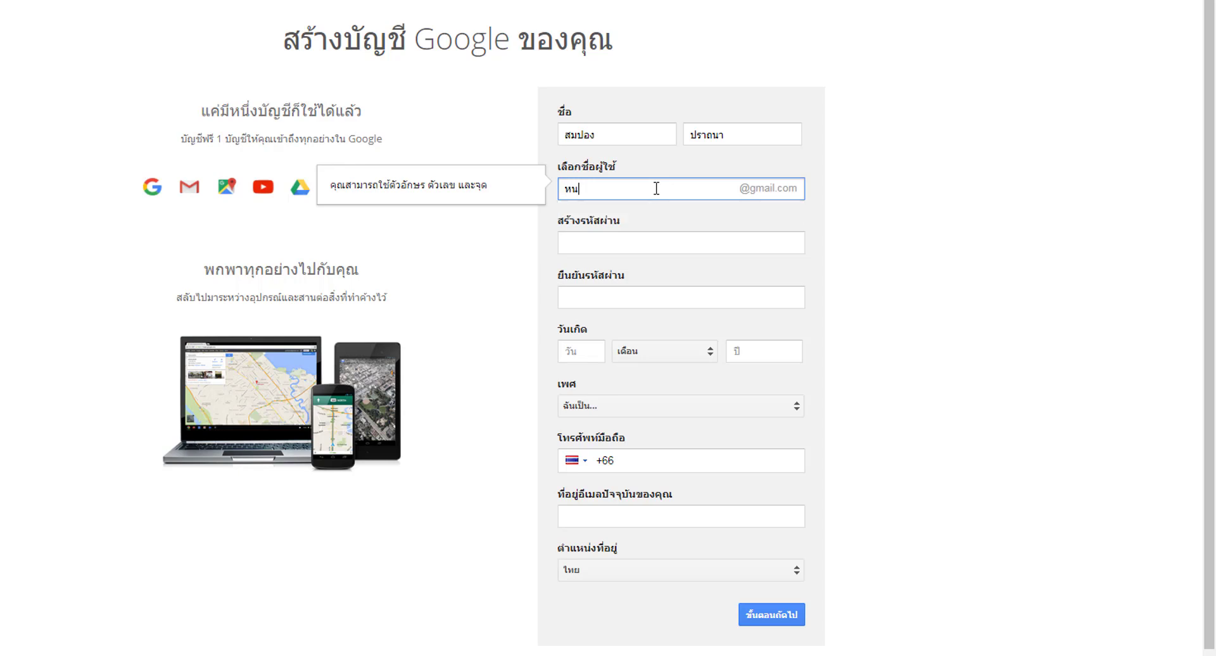
key("BackSpace")
key("BackSpace")
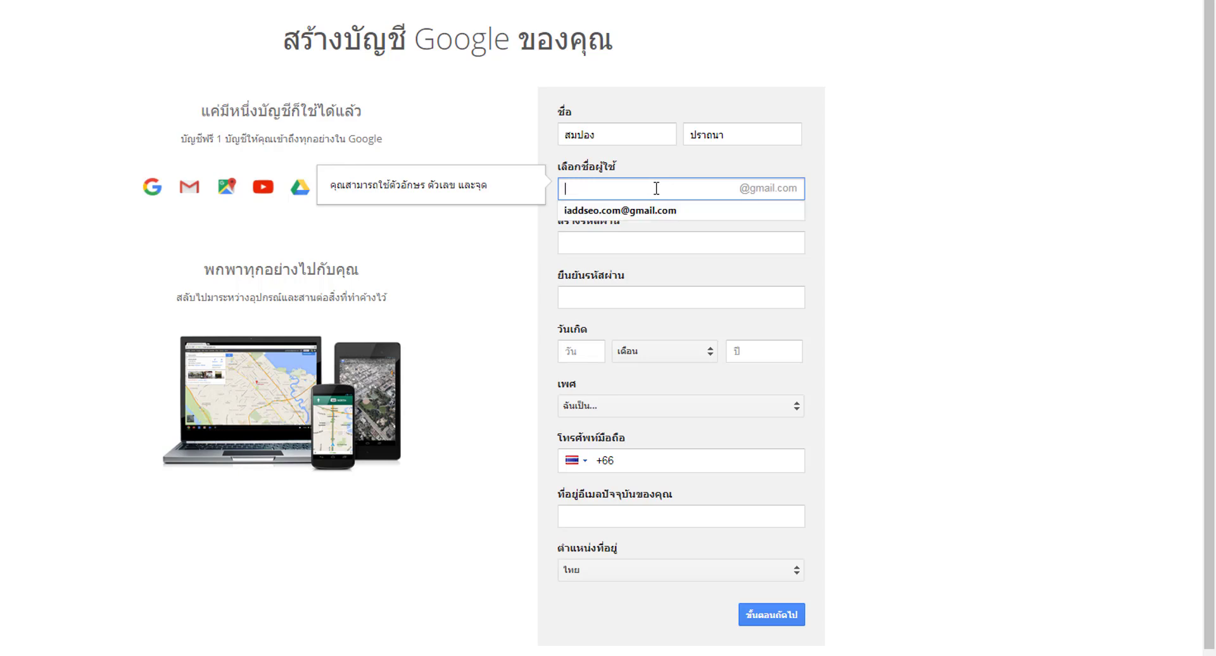
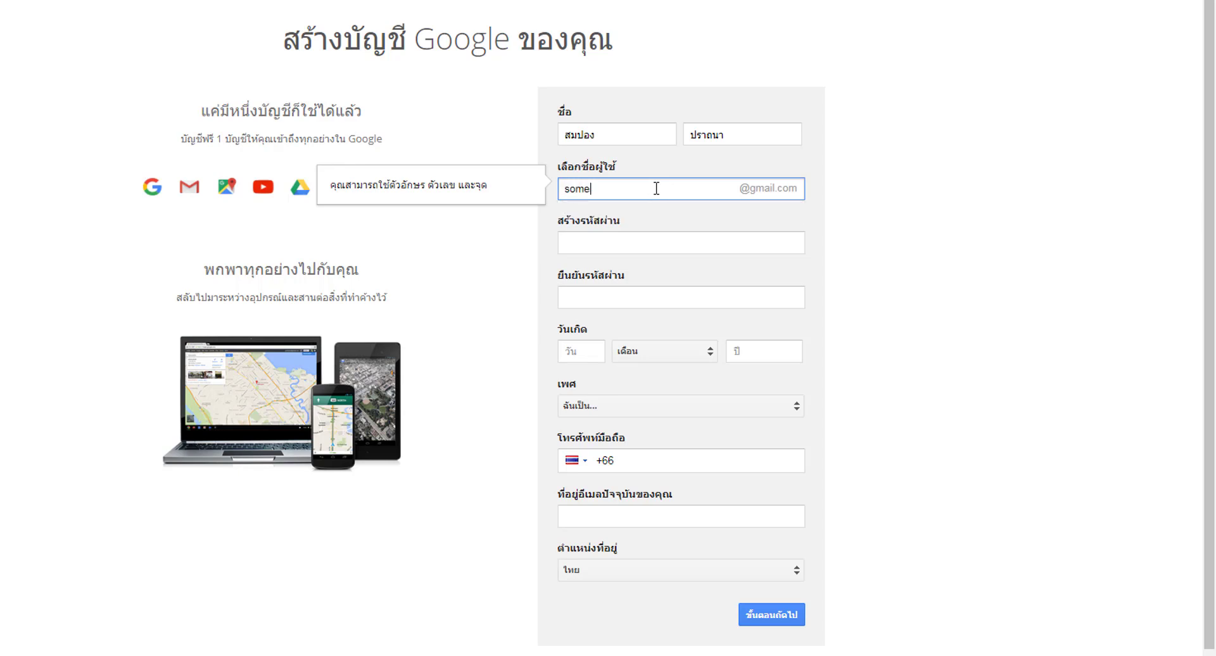
type("6")
left_click(893, 244)
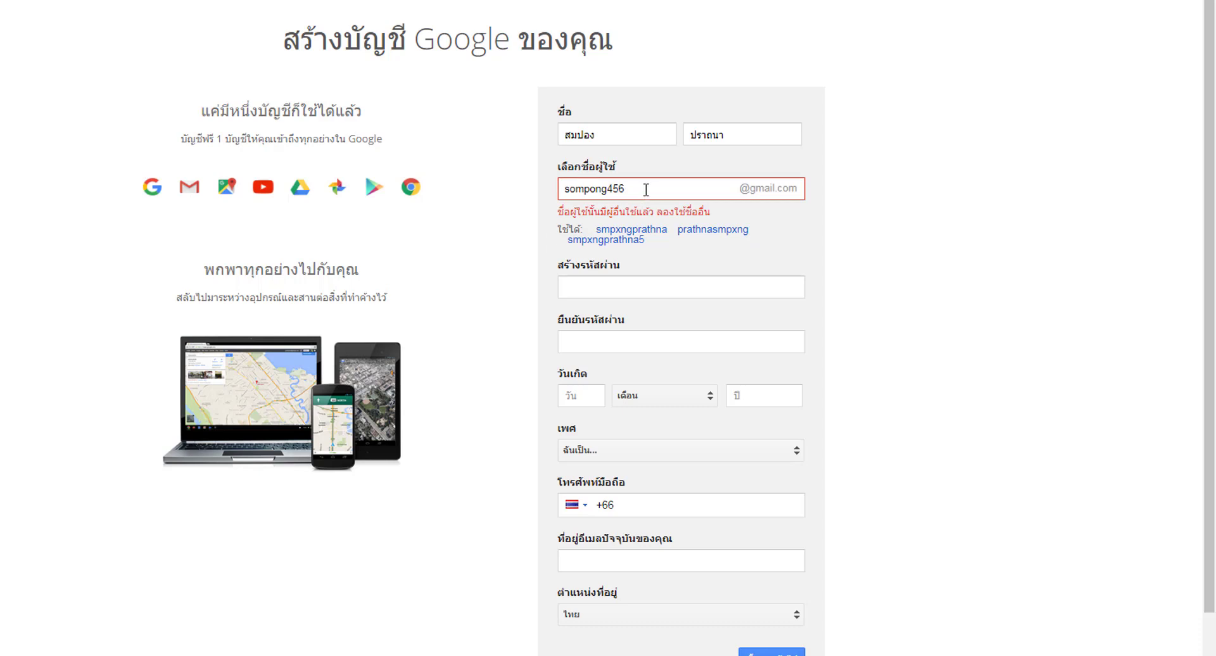
- Retype the taken username, then adopt one of the suggested available usernames
left_click(654, 188)
key("ctrl+a")
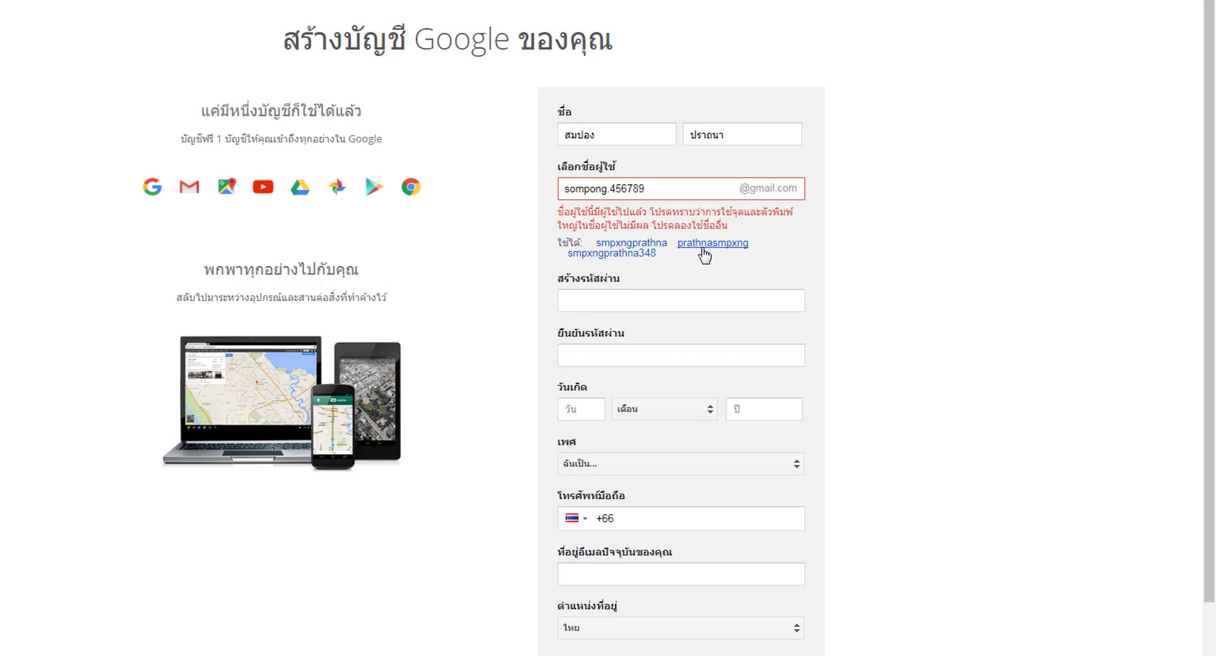
left_click(704, 254)
left_click(576, 192)
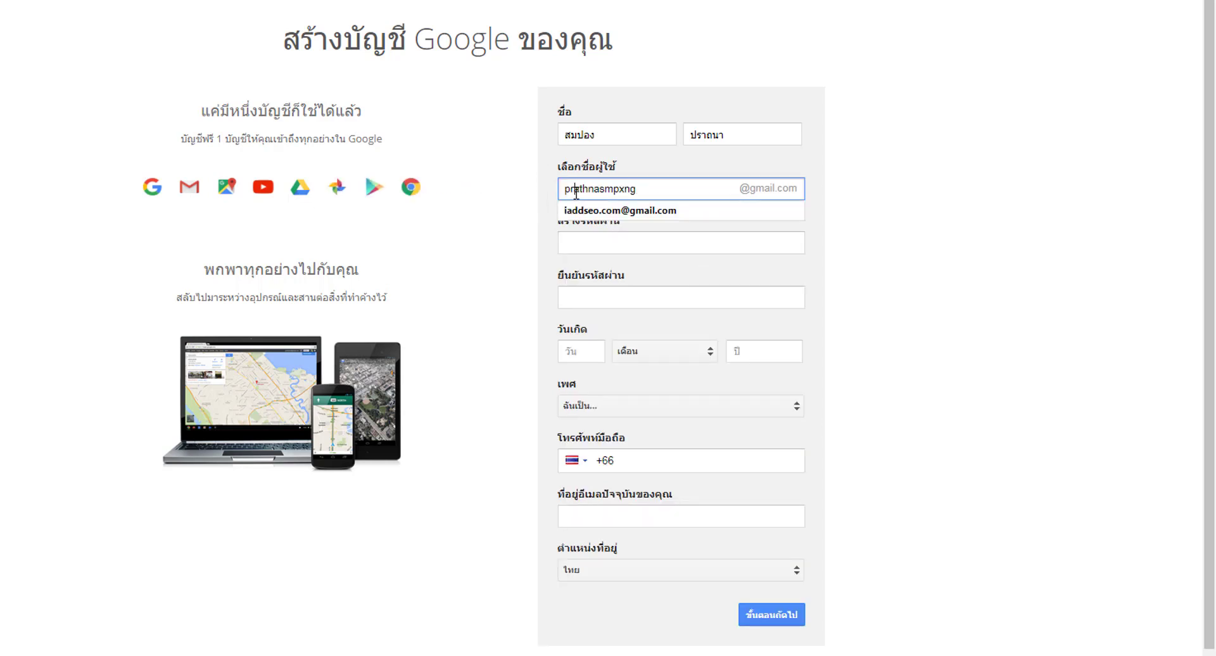
double_click(576, 191)
left_click(786, 320)
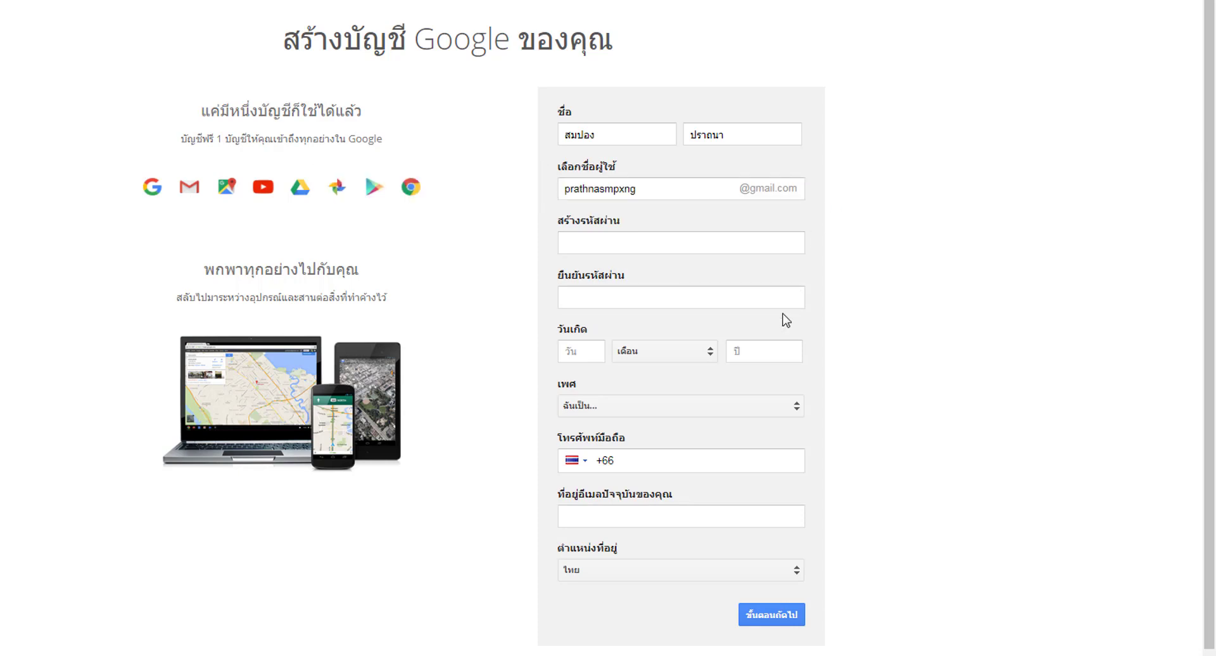
- Enter the account password in สร้างรหัสผ่าน and repeat it in ยืนยันรหัสผ่าน
left_click(659, 241)
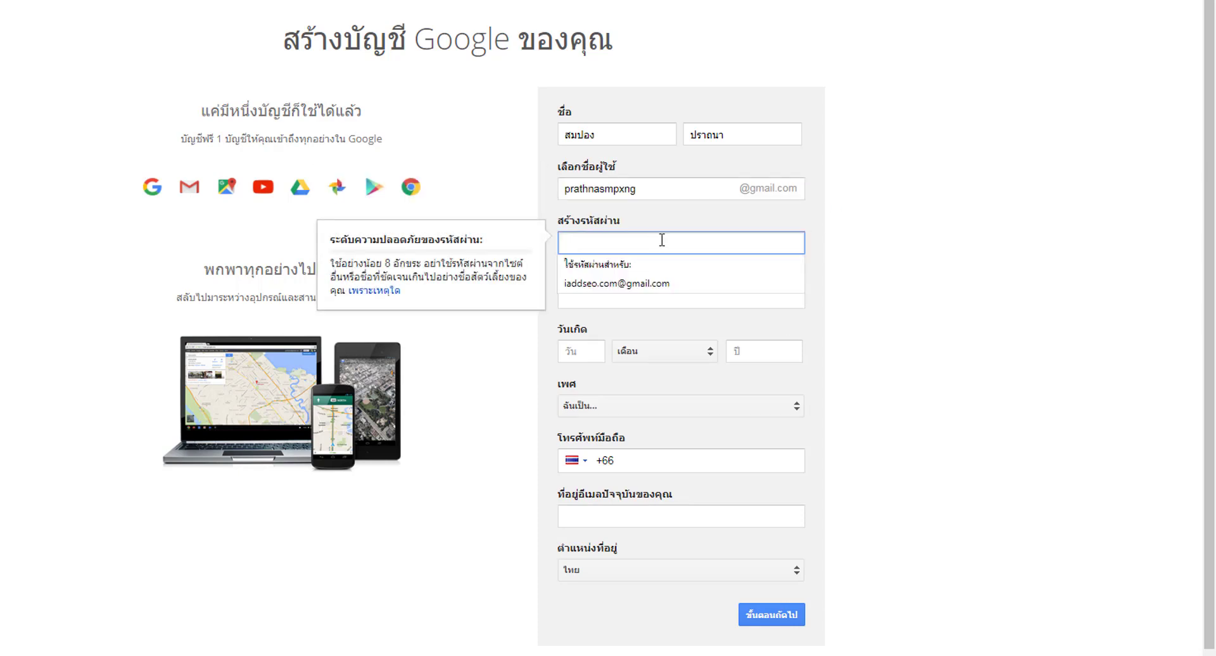
left_click(867, 211)
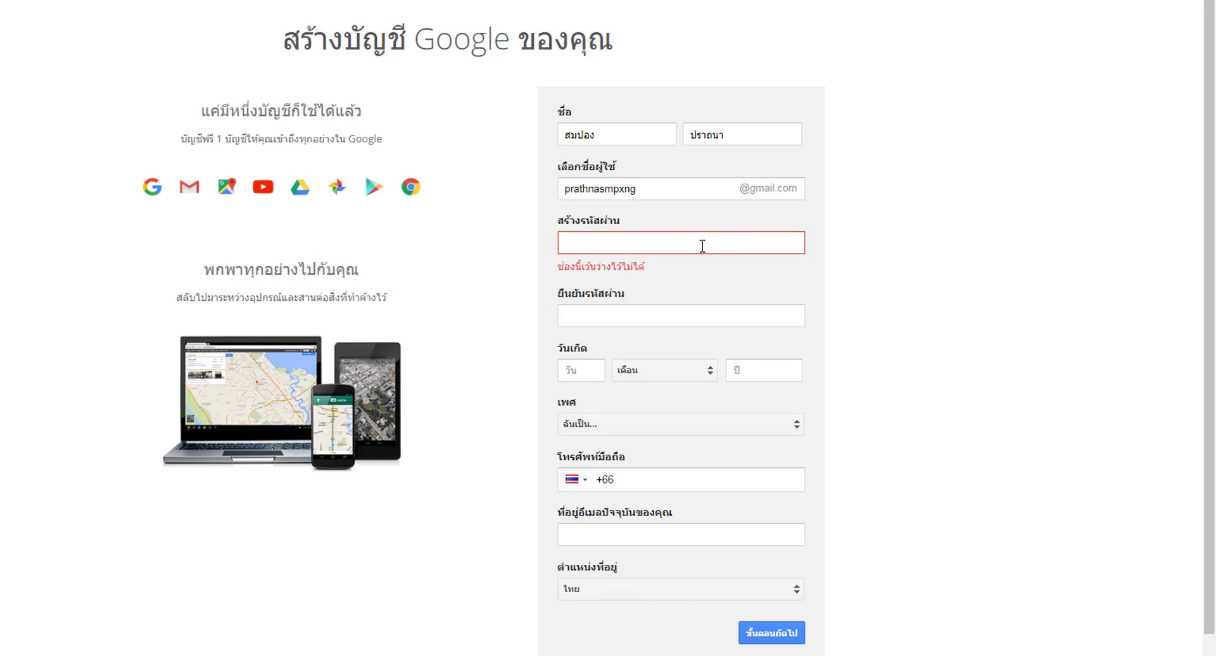
left_click(701, 246)
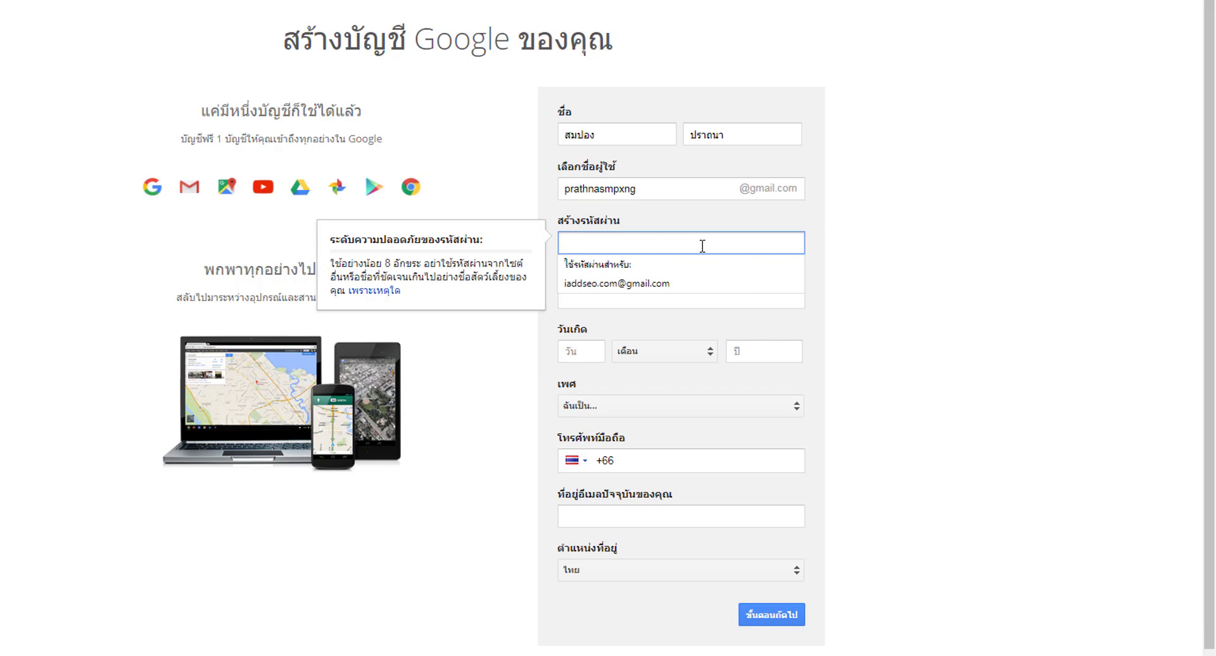
type("a")
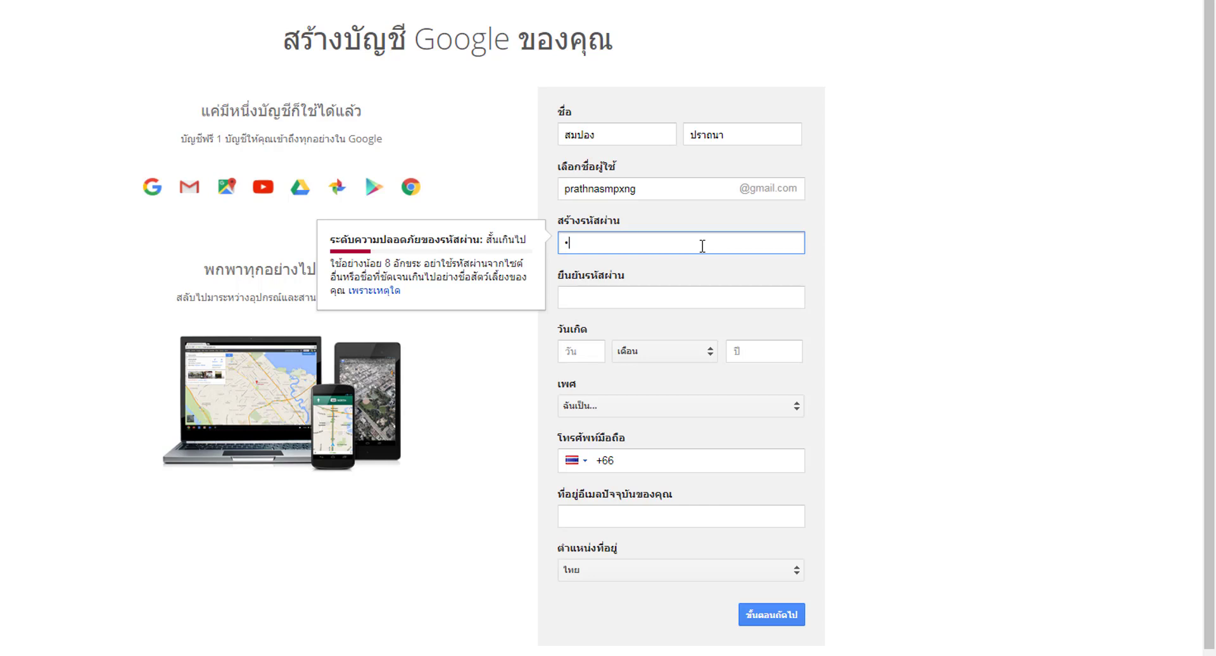
type("••••••••••")
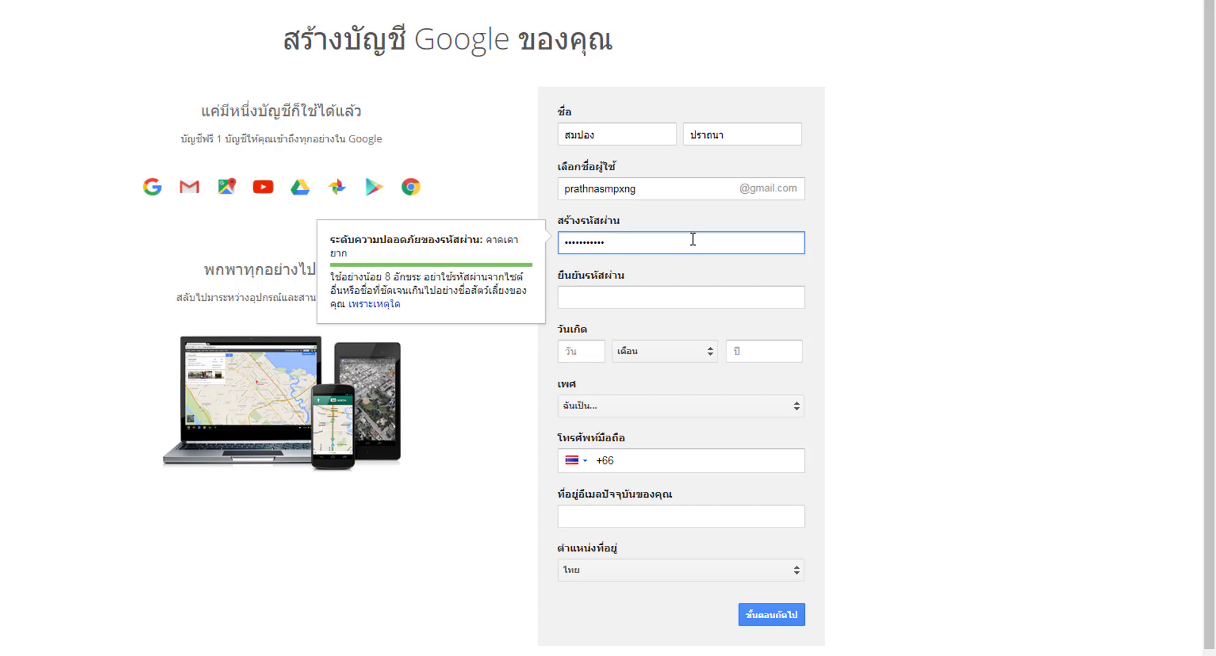
key("BackSpace")
key("BackSpace")
key("BackSpace")
key("BackSpace")
key("BackSpace")
key("BackSpace")
key("BackSpace")
key("BackSpace")
key("BackSpace")
key("BackSpace")
key("BackSpace")
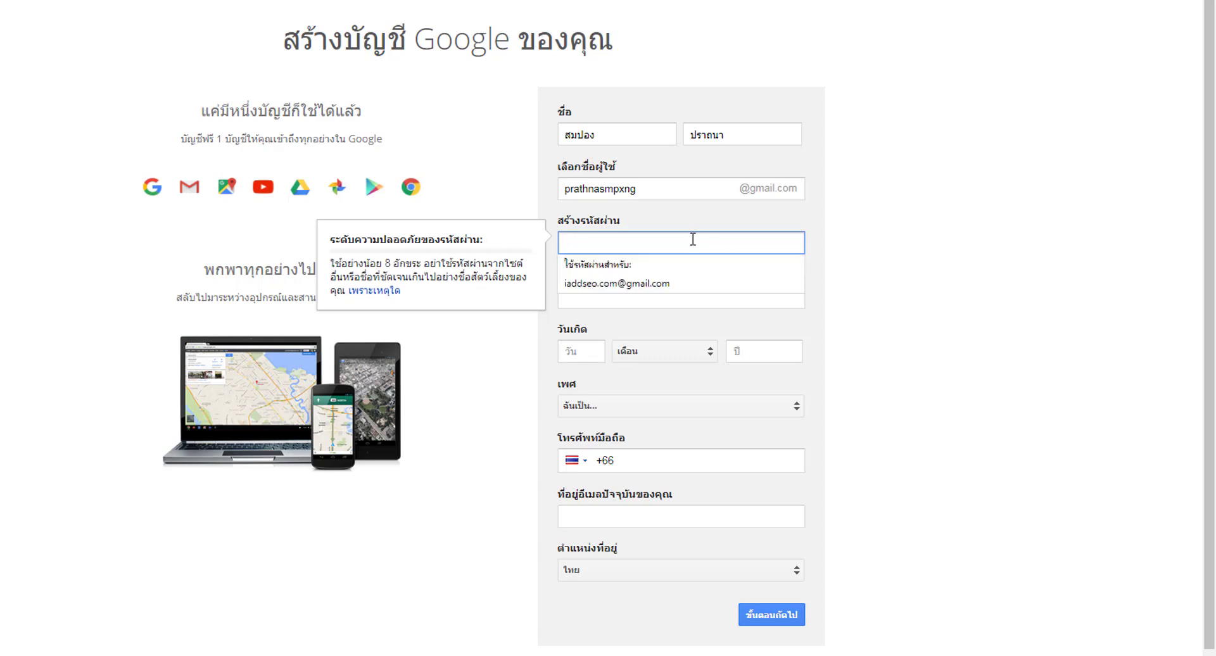
type("••")
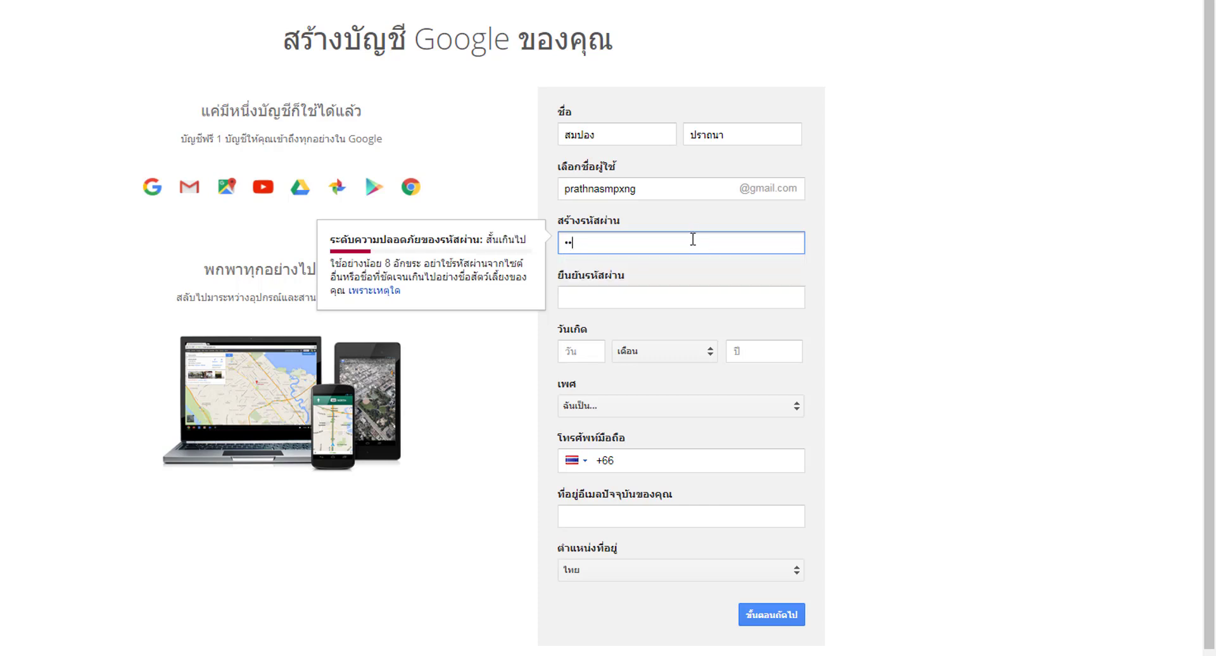
key("BackSpace")
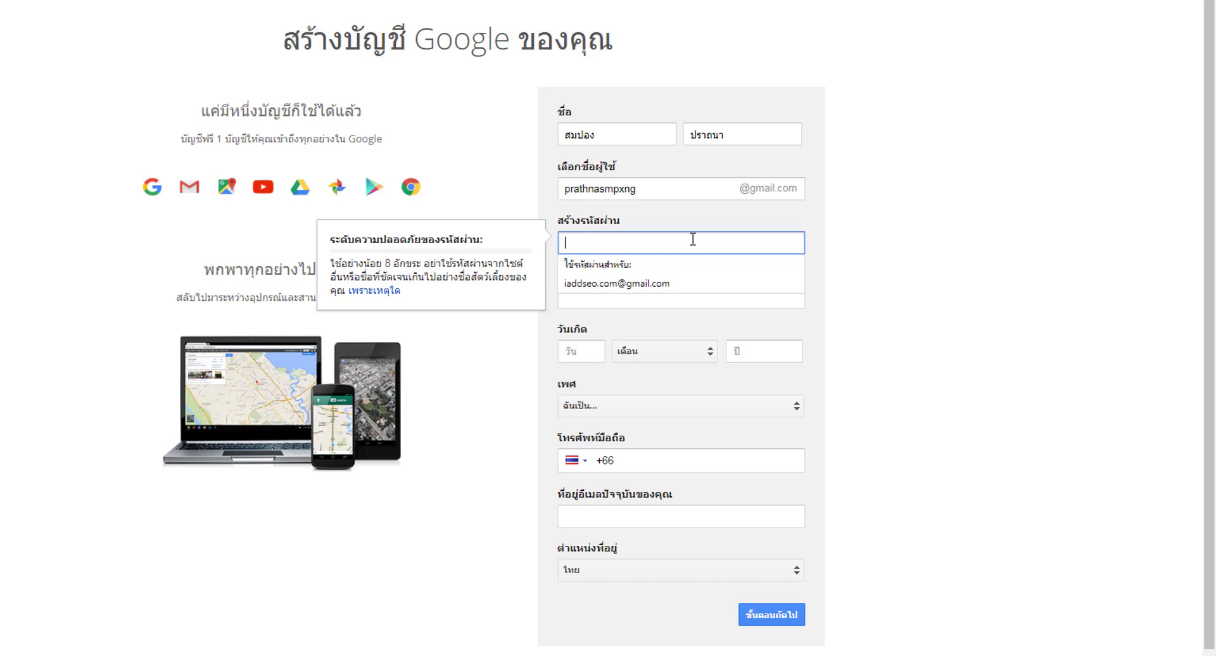
type("••••••")
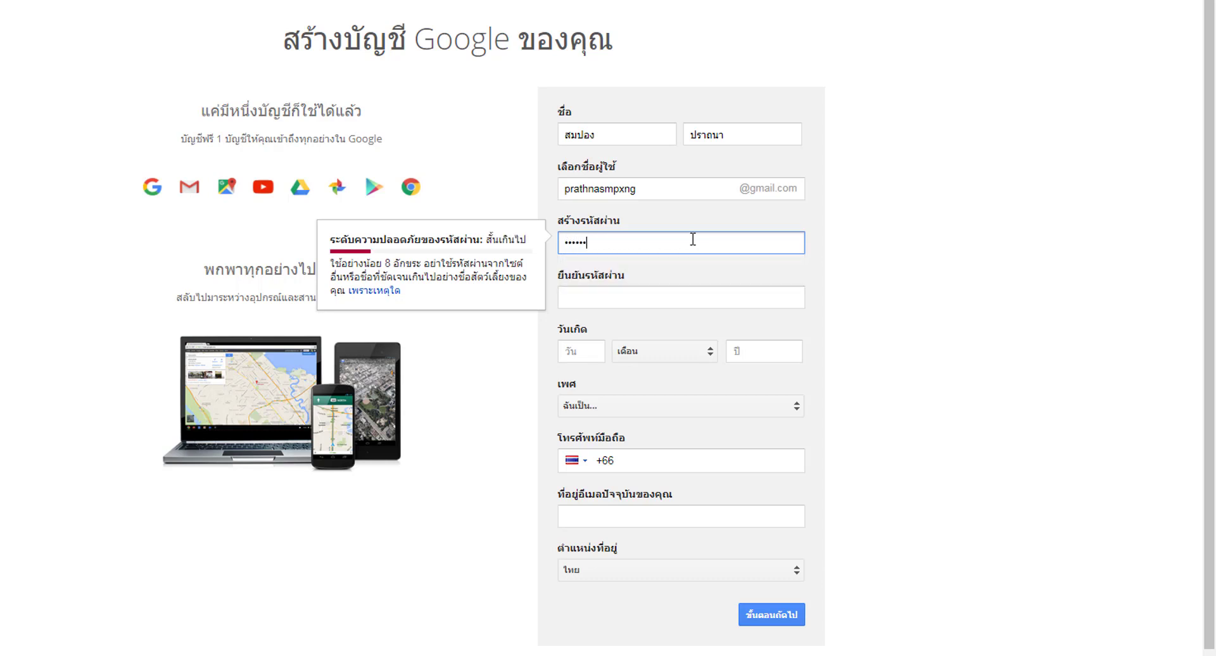
type("•••")
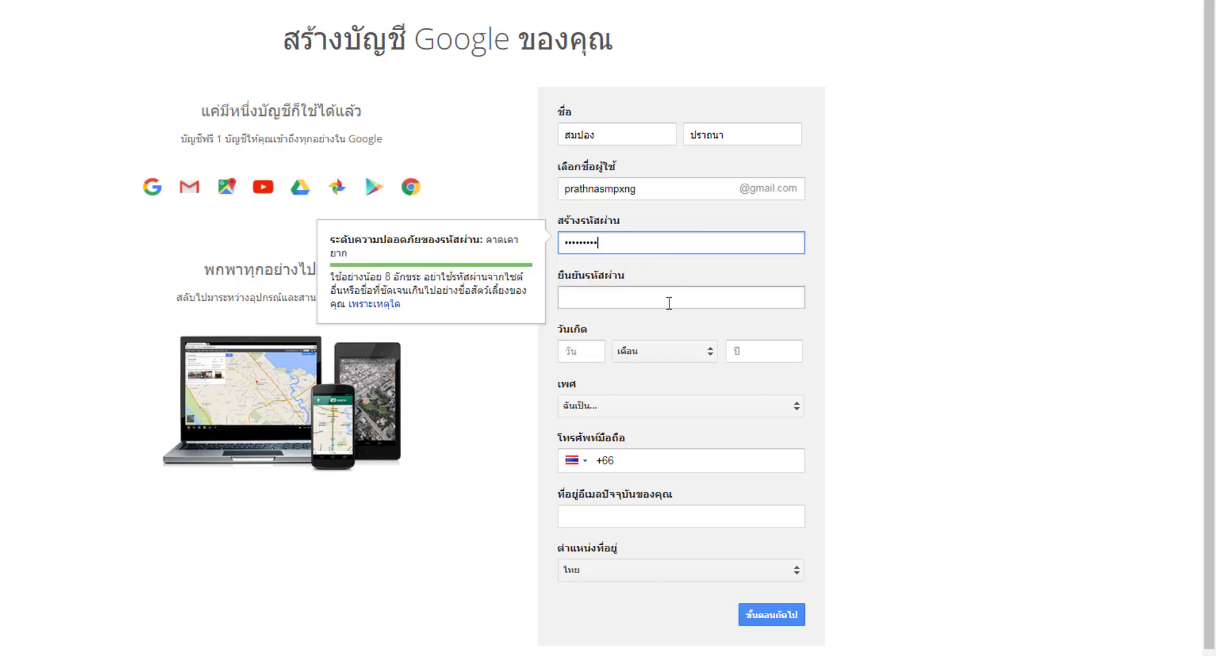
left_click(669, 303)
type("•••")
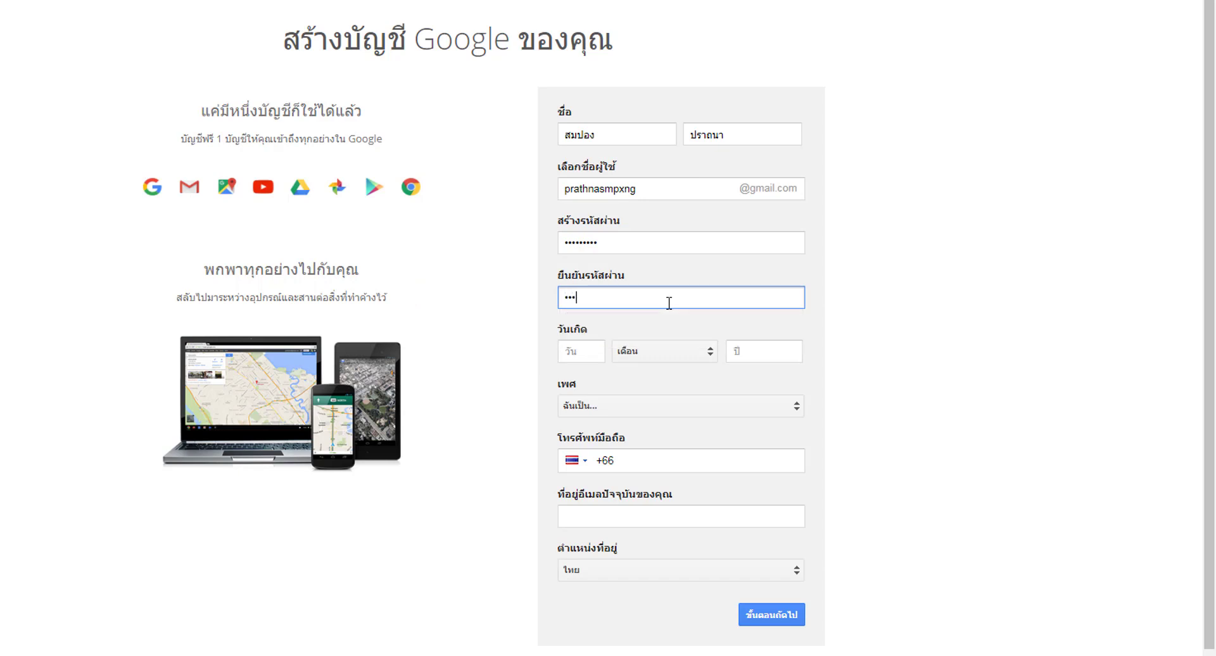
type("••••••")
left_click(950, 355)
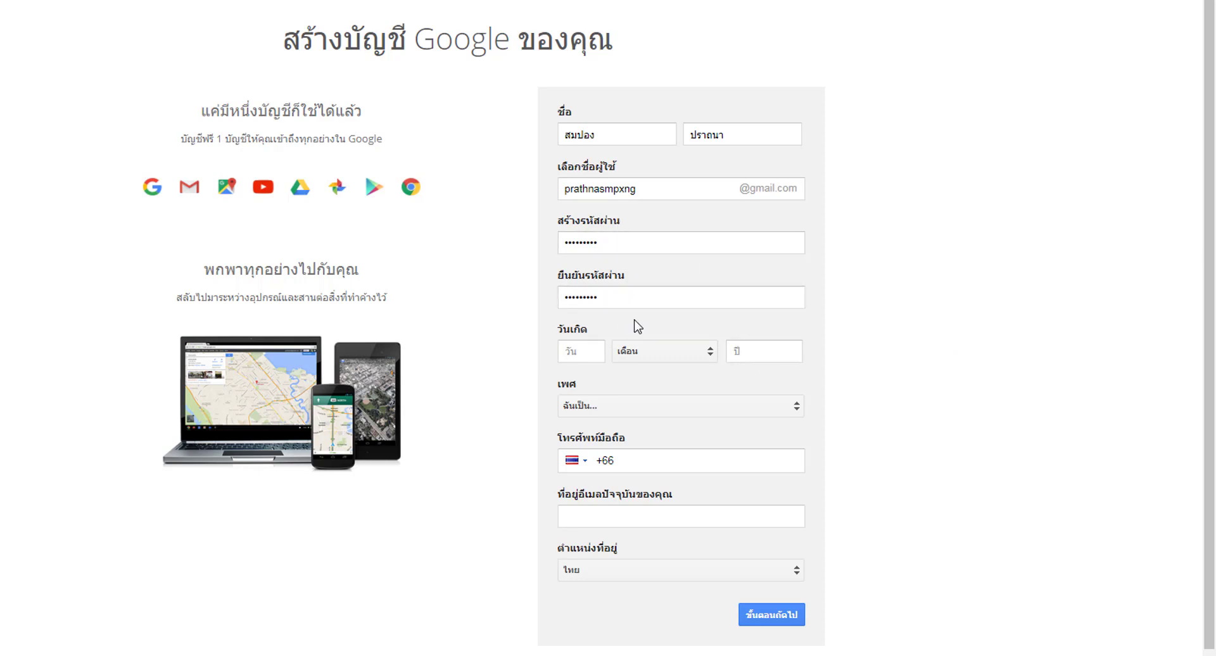
- Enter birth day 20 and choose กรกฎาคม as the birth month
left_click(638, 297)
scroll(913, 381, "down", 1)
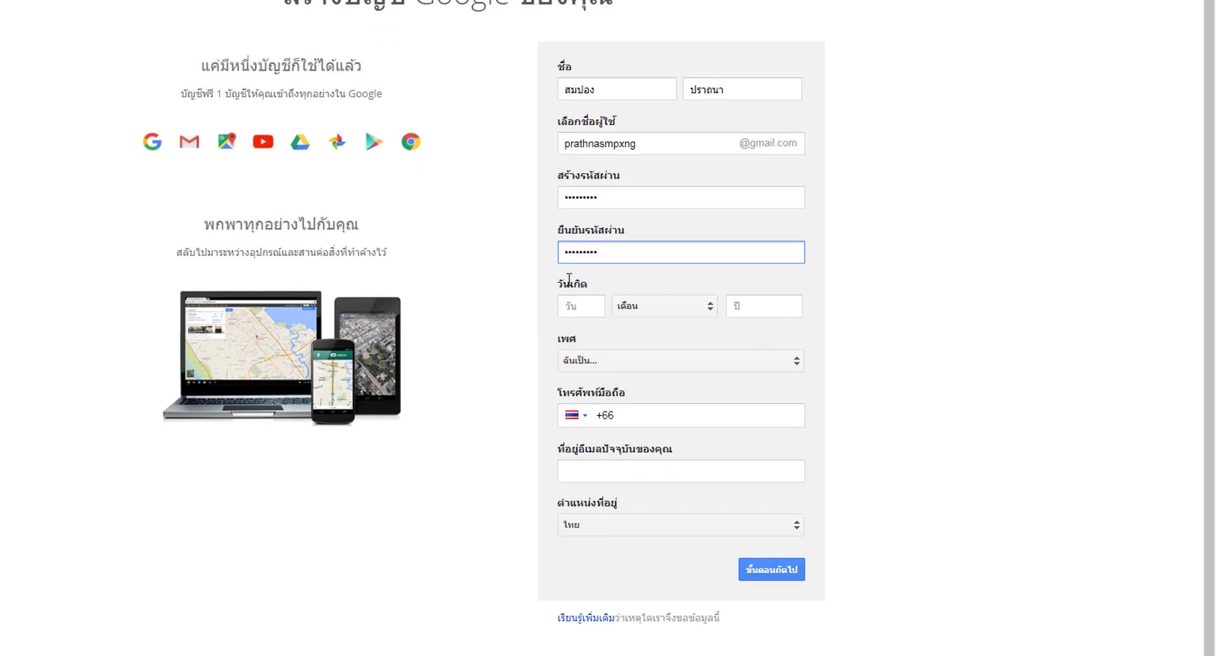
left_click(585, 310)
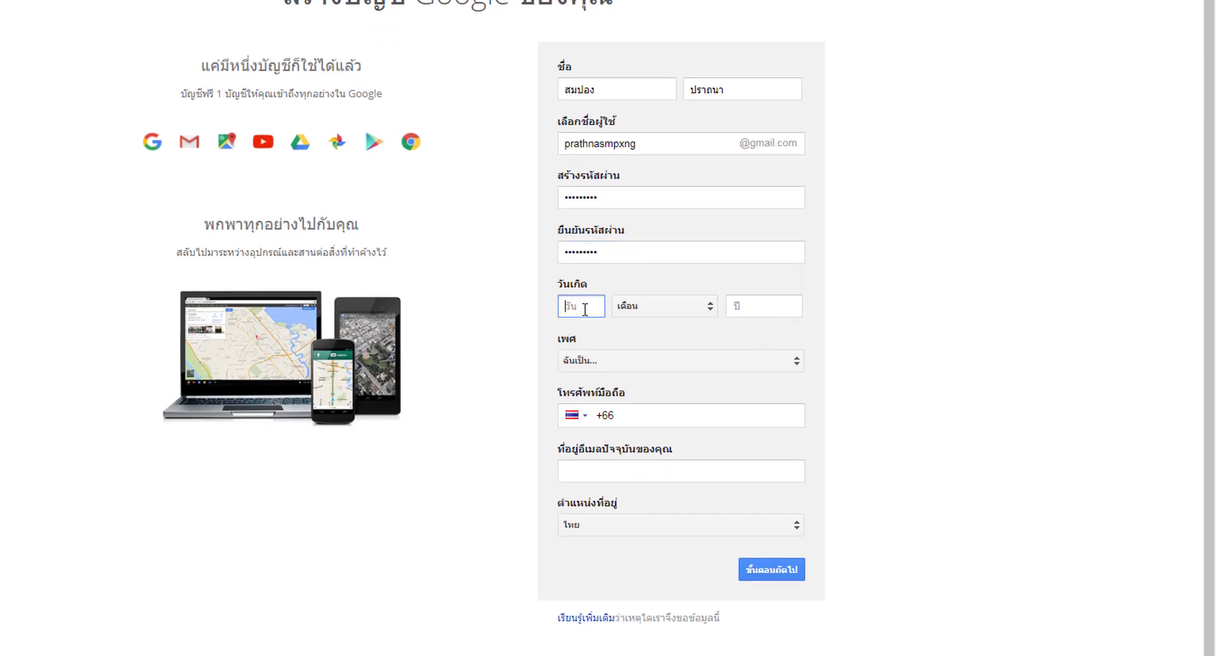
type("20")
left_click(671, 310)
left_click(676, 426)
- Correct the rejected Buddhist-era birth years 2501 and 2520 to 1972
left_click(746, 313)
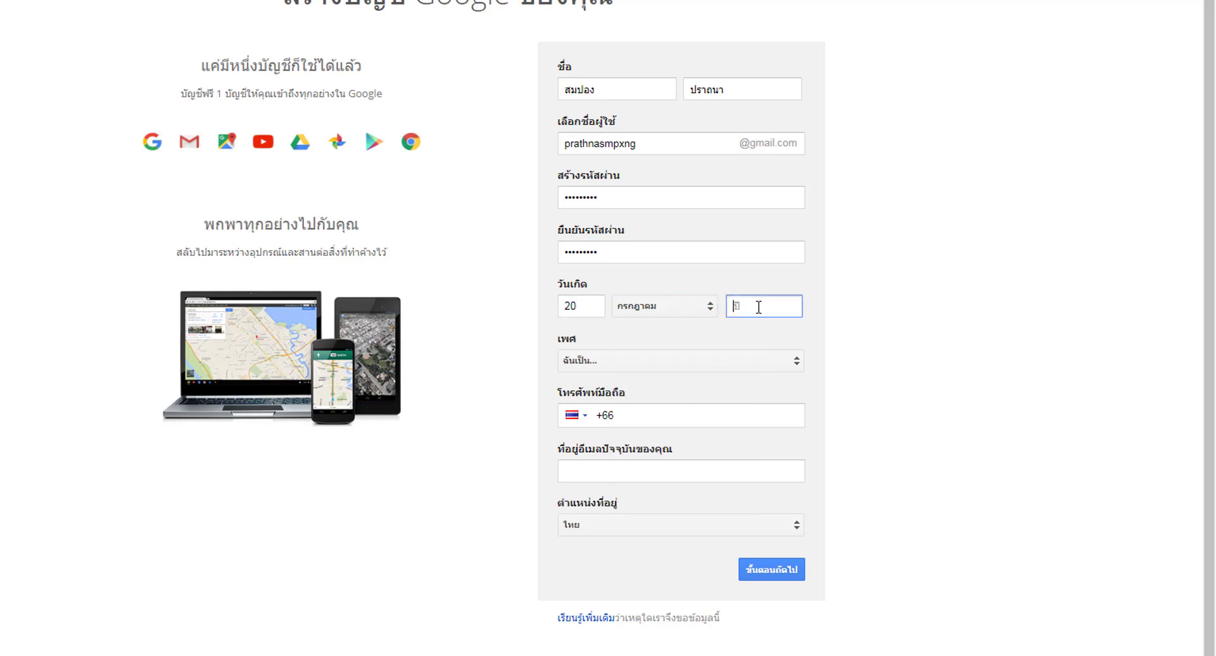
type("2501")
left_click(883, 371)
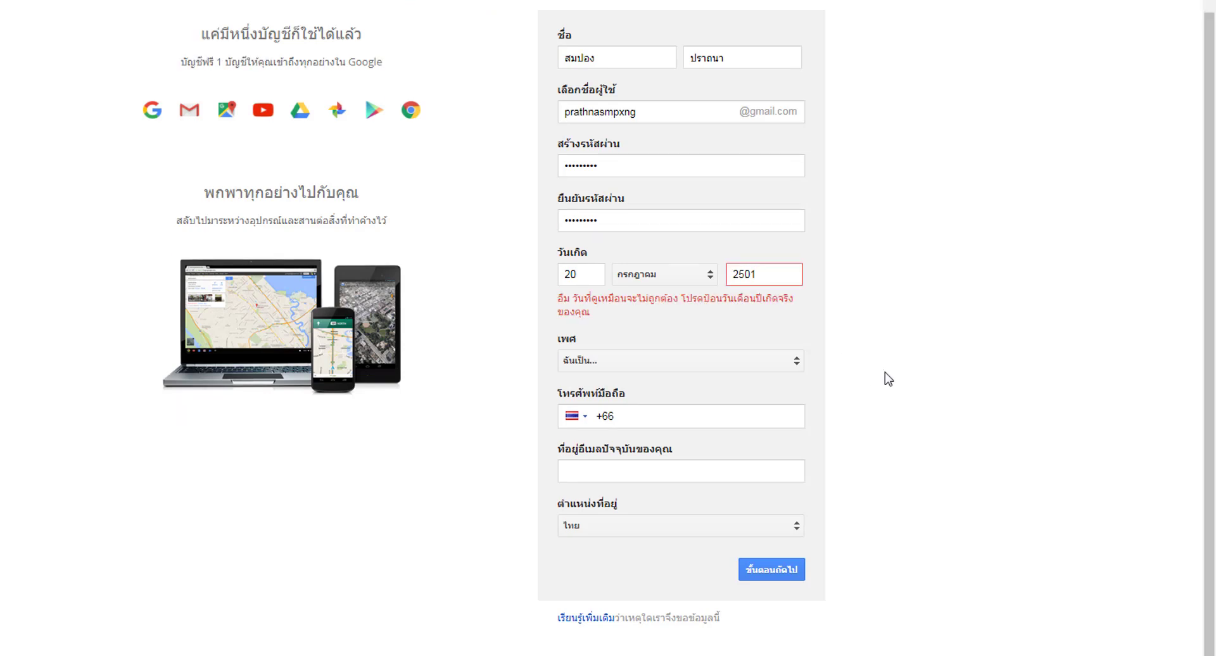
left_click(776, 273)
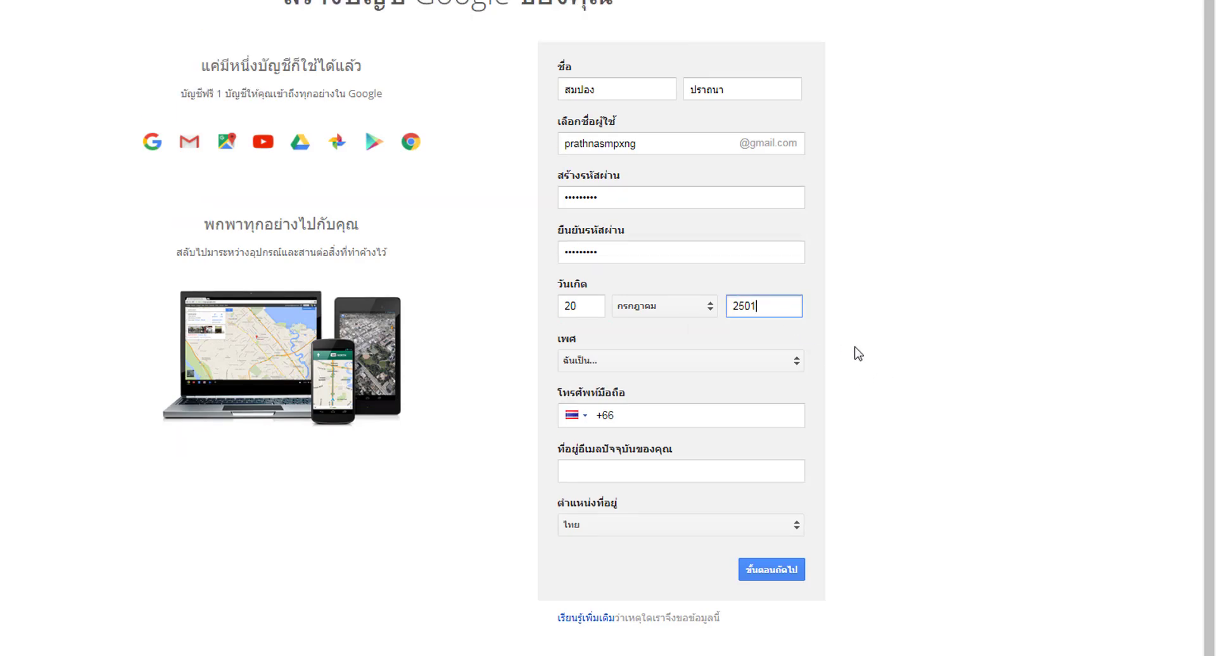
key("BackSpace")
type("20")
left_click(944, 300)
left_click(778, 274)
key("BackSpace")
key("BackSpace")
key("BackSpace")
key("BackSpace")
type("72")
left_click(921, 328)
scroll(864, 362, "up", 1)
scroll(864, 362, "down", 1)
left_click(782, 359)
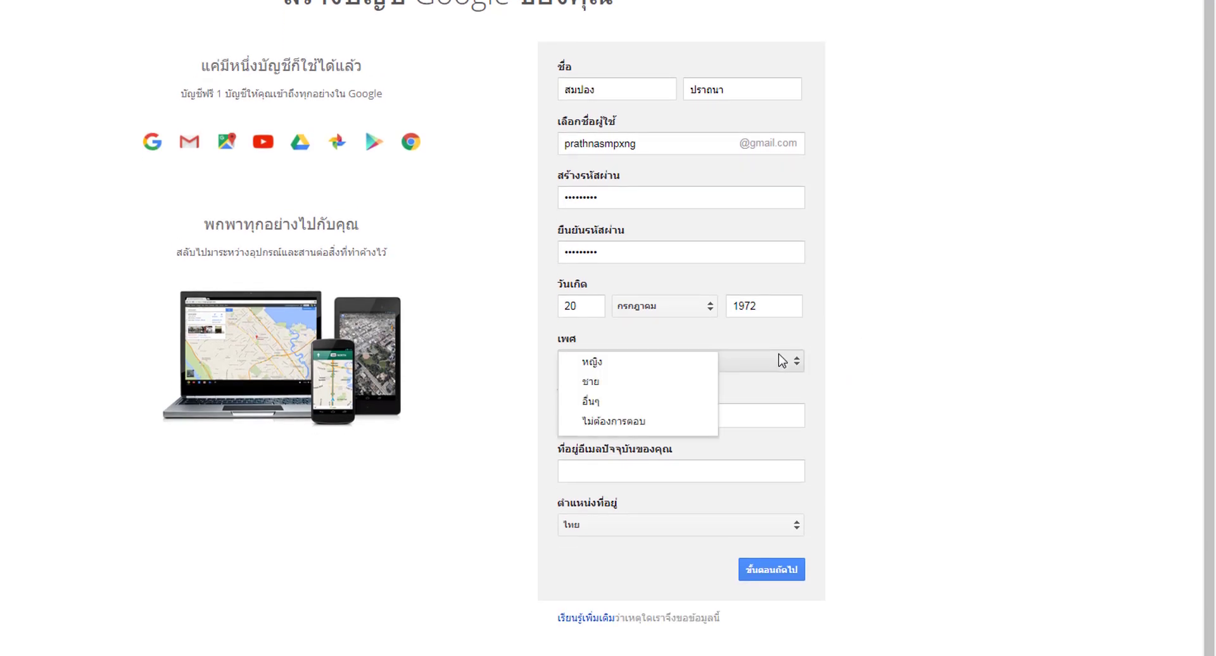
- Set the gender to ชาย (male)
left_click(636, 382)
left_click(871, 415)
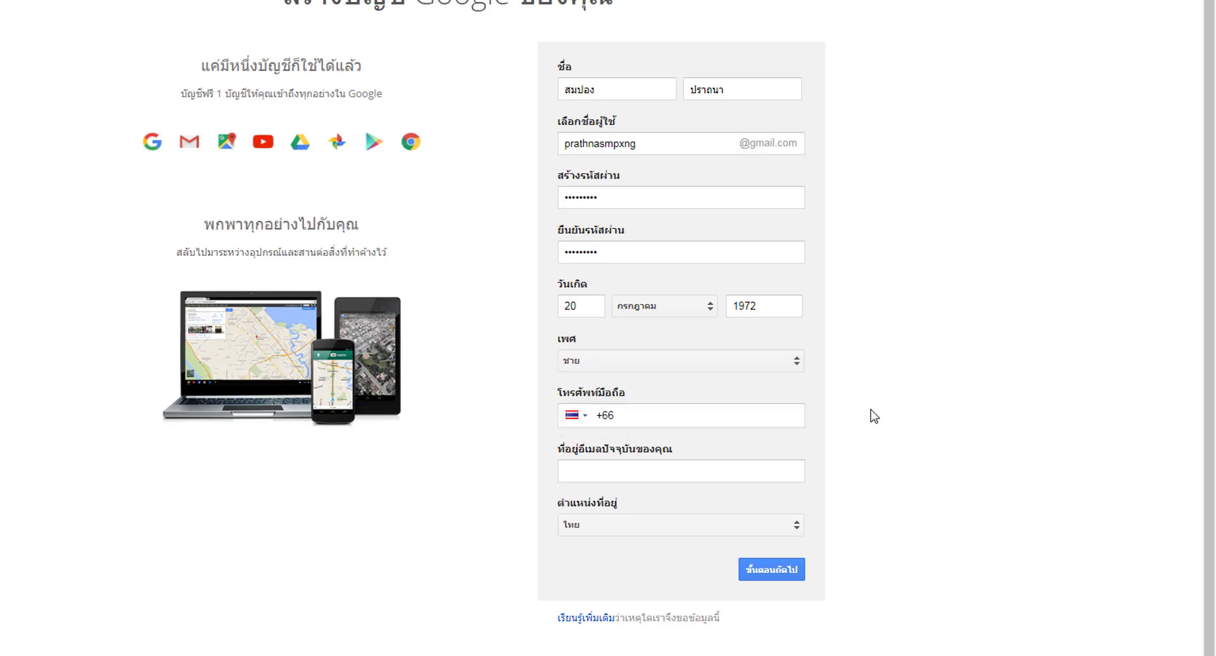
left_click(713, 422)
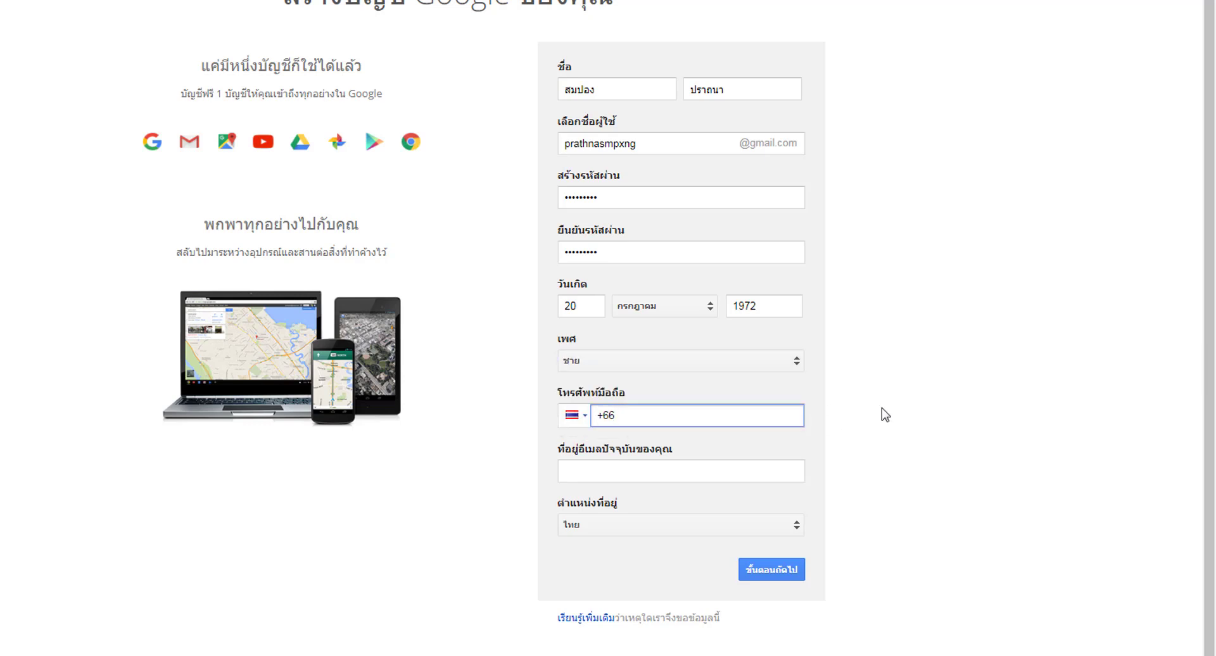
- Fill in the current e-mail address, leaving the phone number at +66
left_click(743, 480)
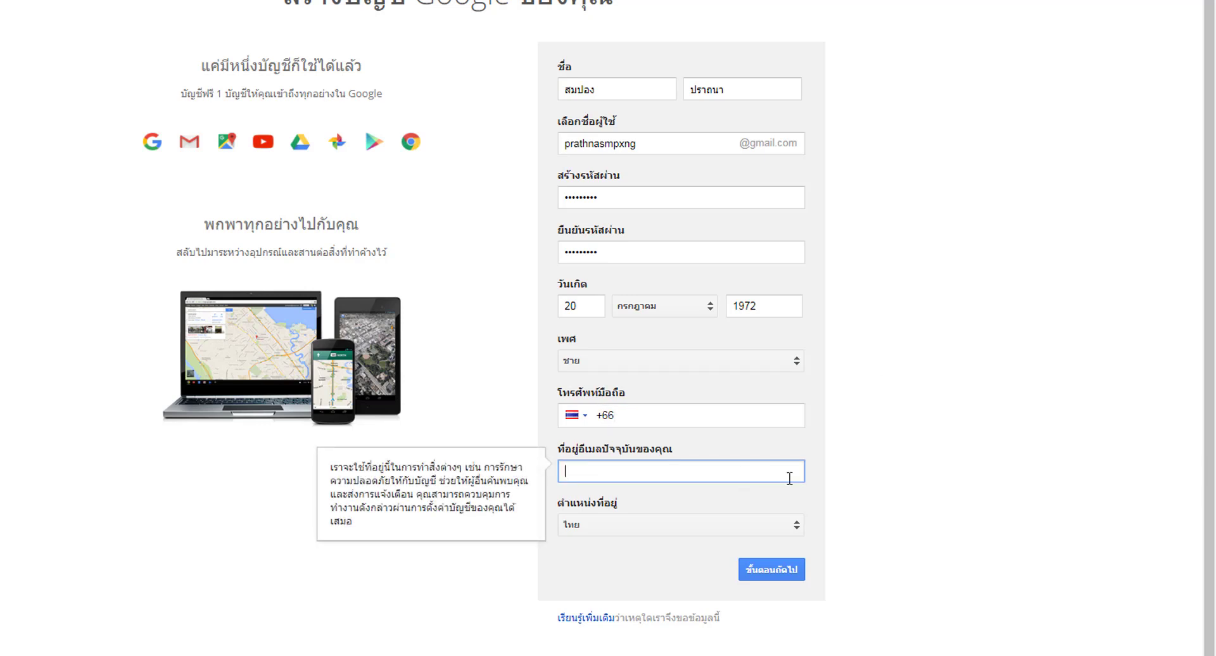
left_click(922, 467)
left_click(711, 472)
left_click(750, 418)
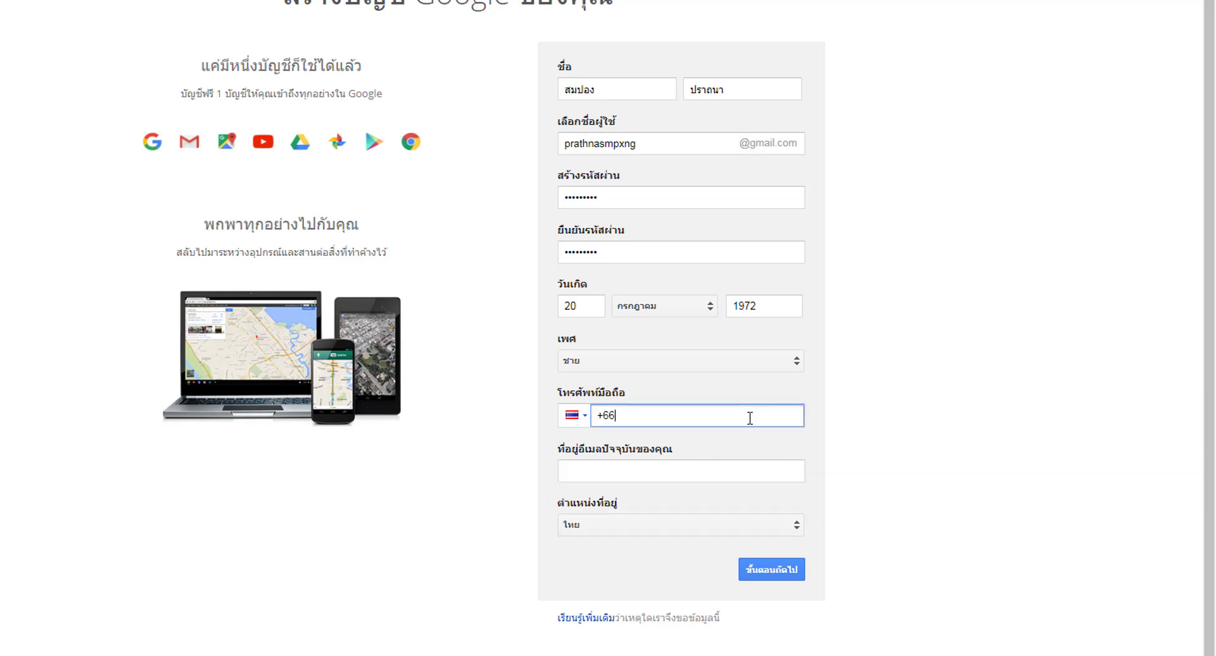
left_click(631, 473)
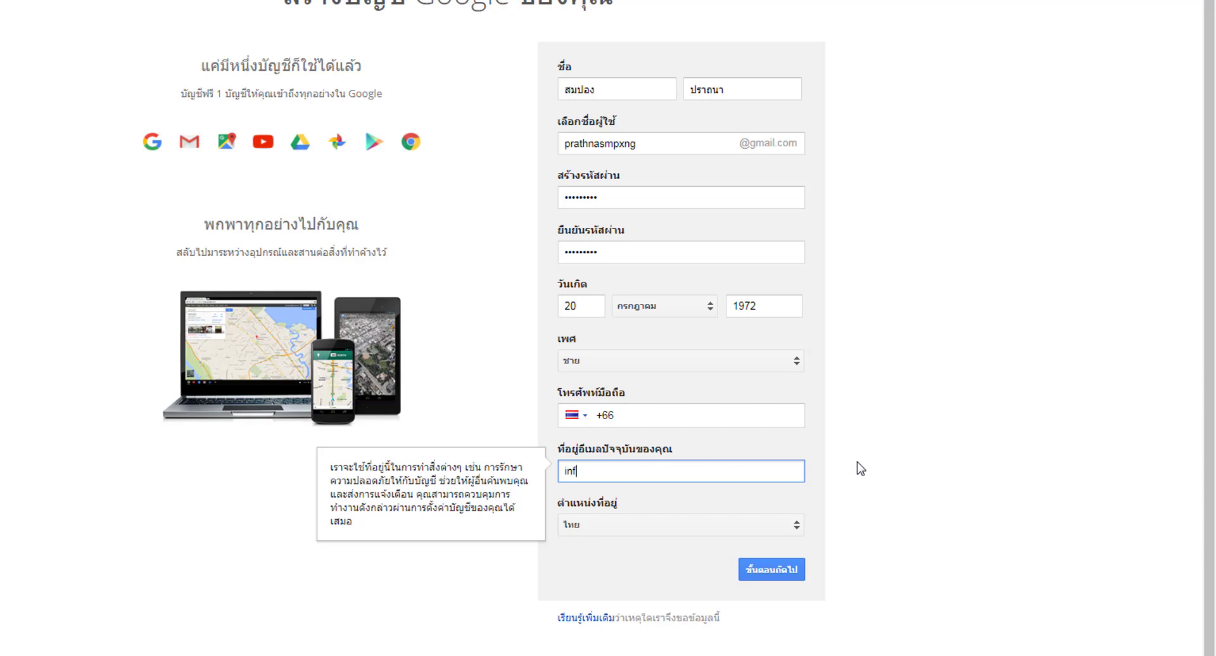
type("@ecom108.com")
left_click(860, 564)
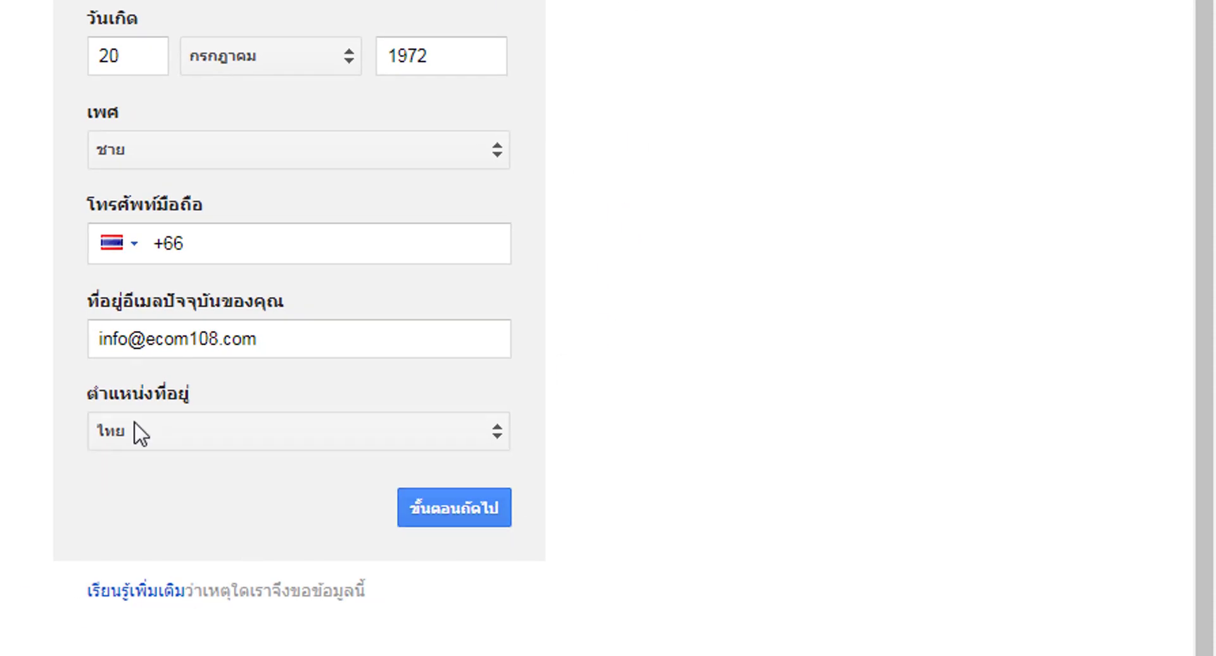
- Submit the form with ขั้นตอนถัดไป and accept the privacy policy and terms with ฉันยอมรับ
left_click(475, 503)
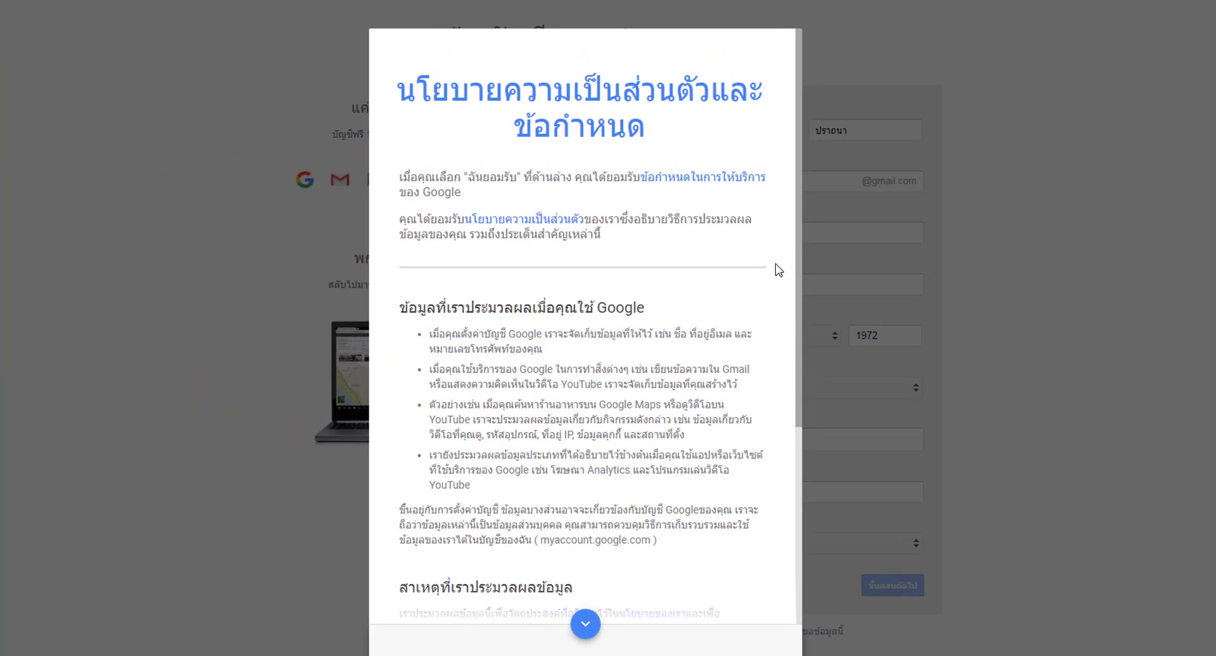
scroll(711, 266, "down", 5)
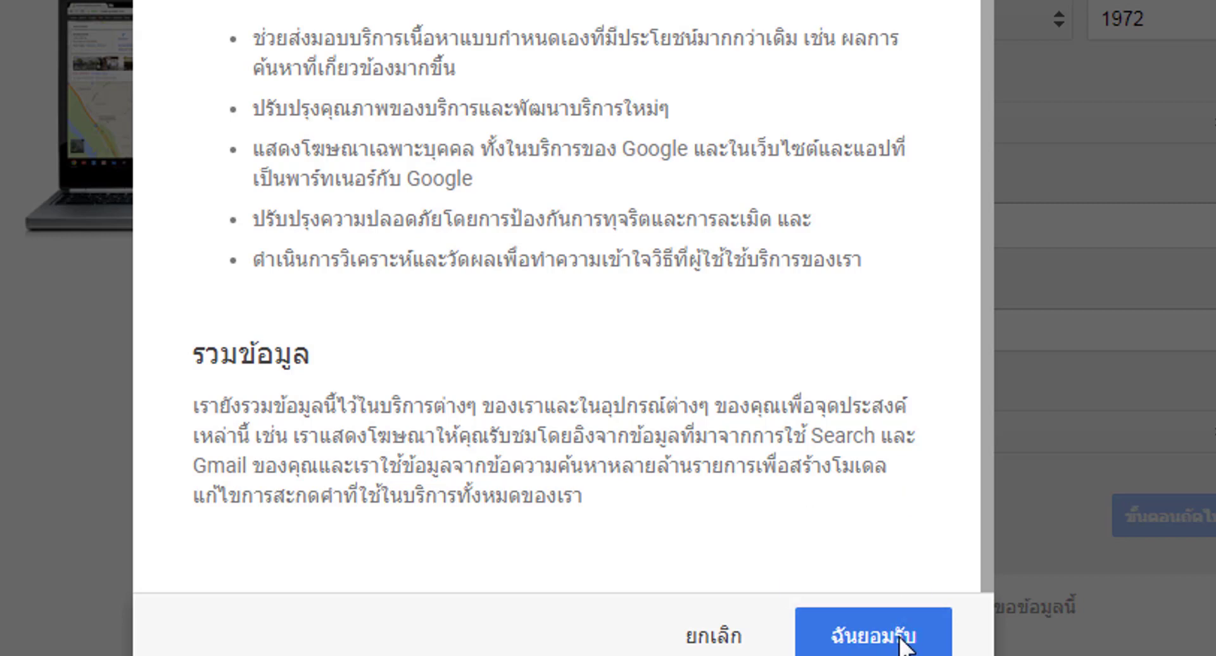
left_click(902, 640)
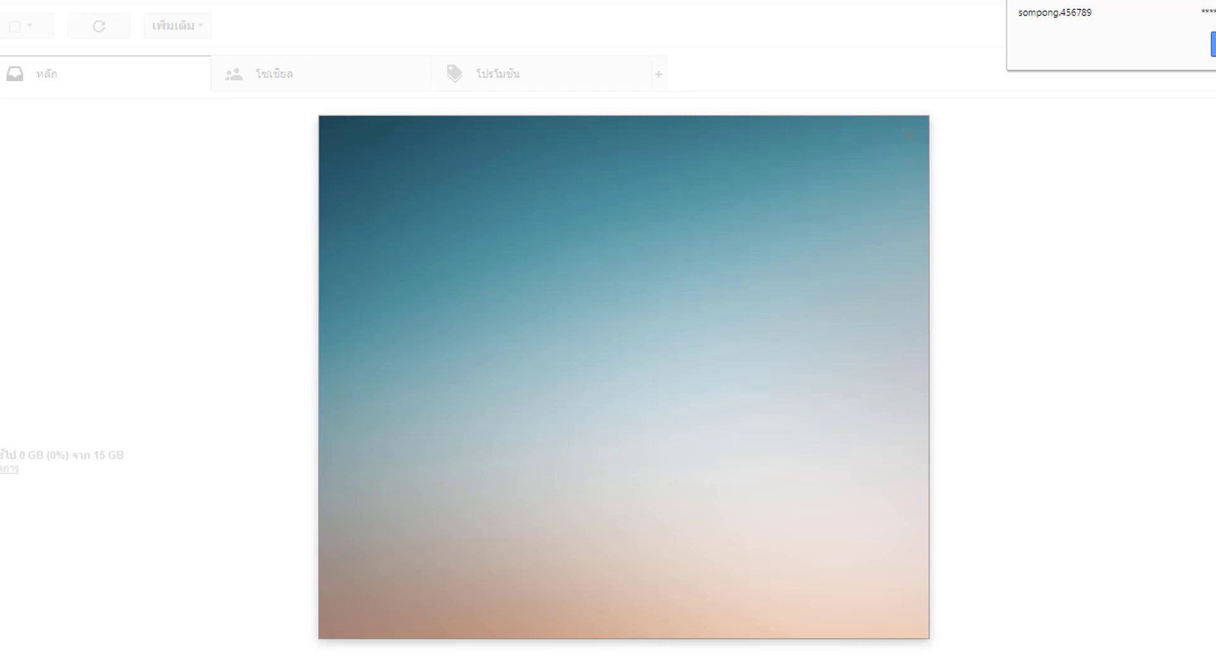
- Dismiss Chrome's save-password prompt and the Gmail welcome screen, then show the inbox
left_click(1213, 44)
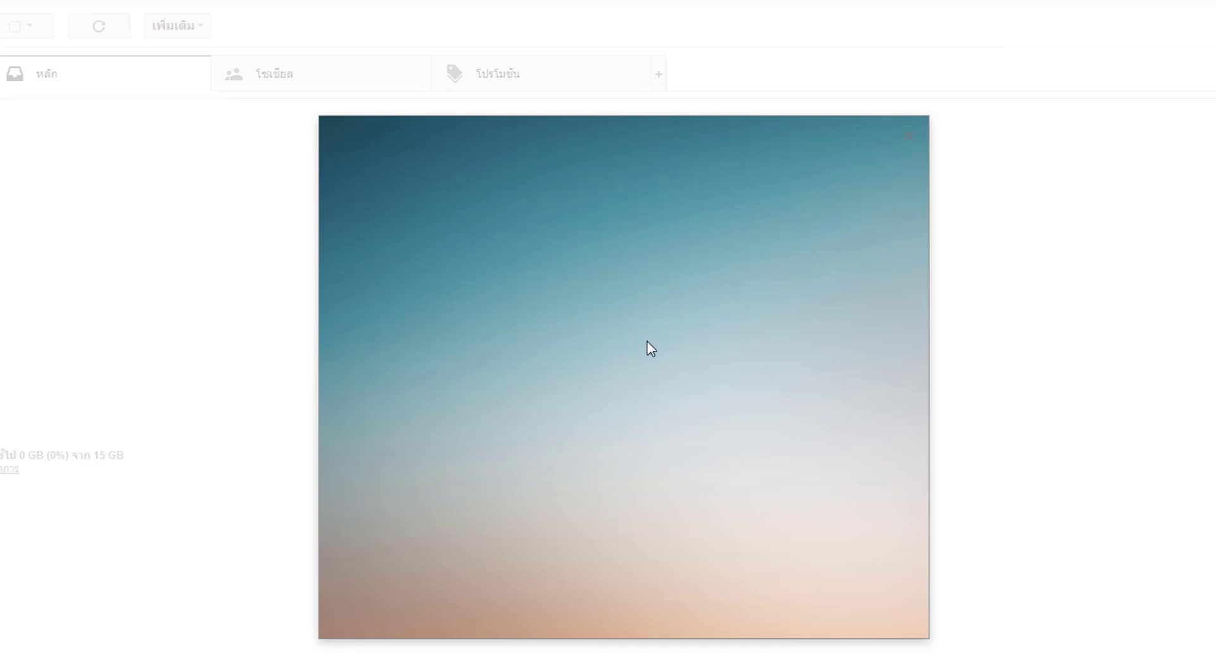
left_click(909, 137)
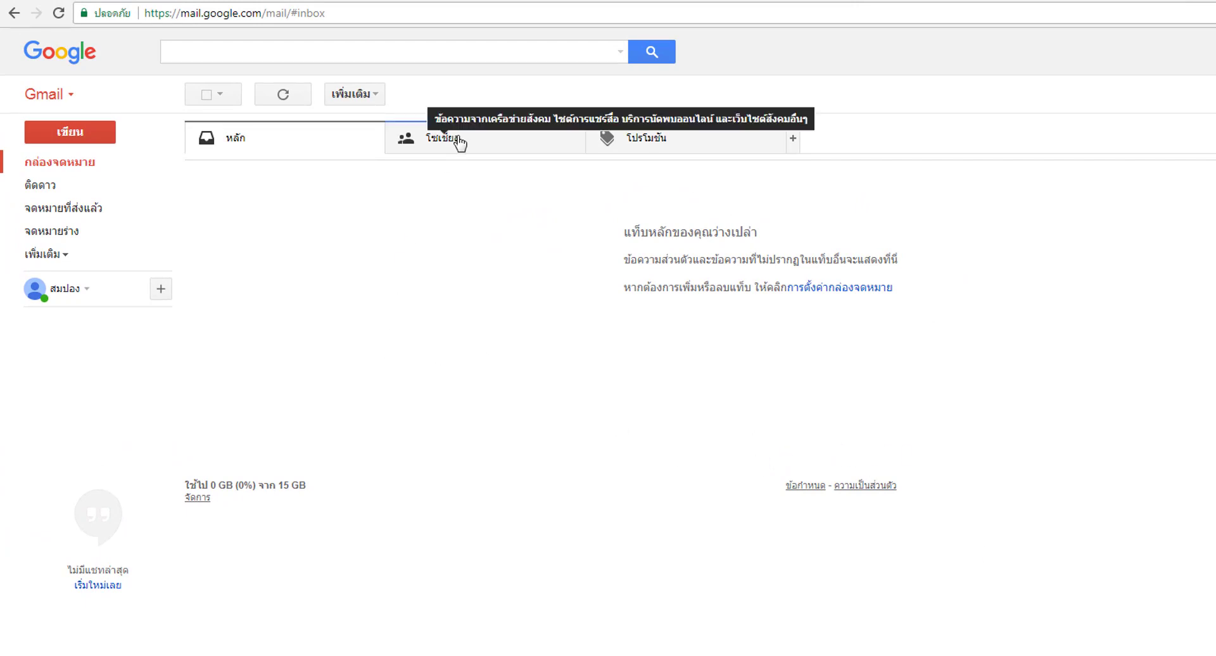
left_click(82, 163)
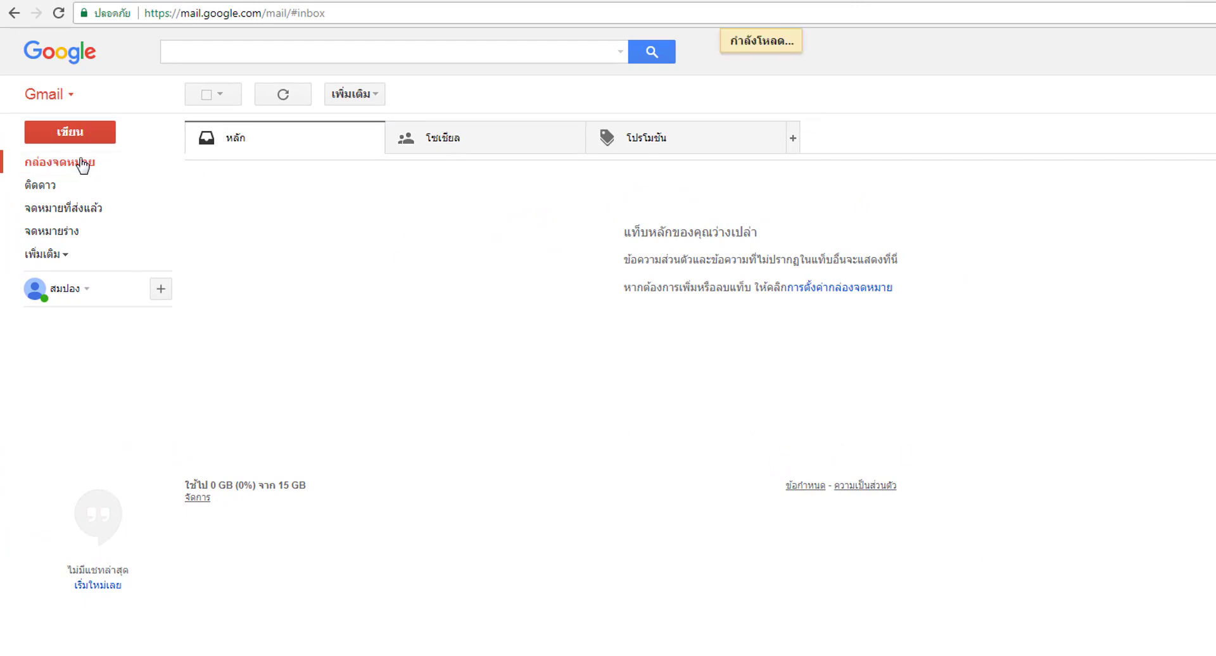
- Check the empty Social and Promotions categories, ending on the หลัก tab
left_click(510, 142)
left_click(268, 143)
left_click(644, 141)
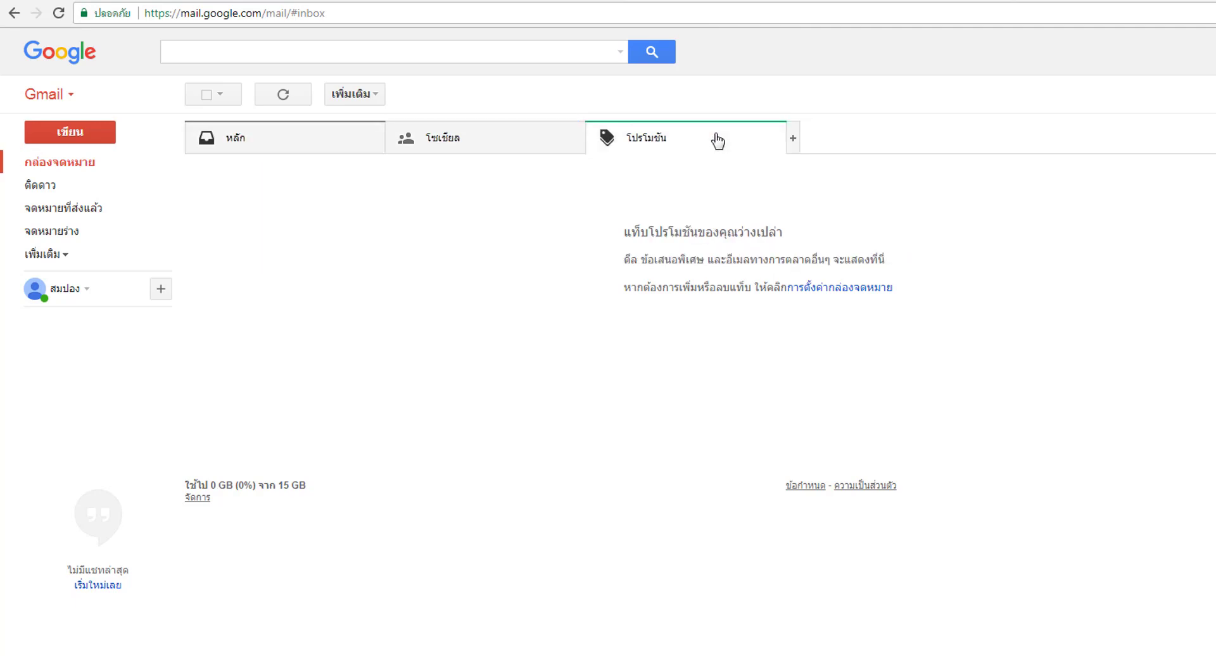
left_click(507, 146)
left_click(317, 142)
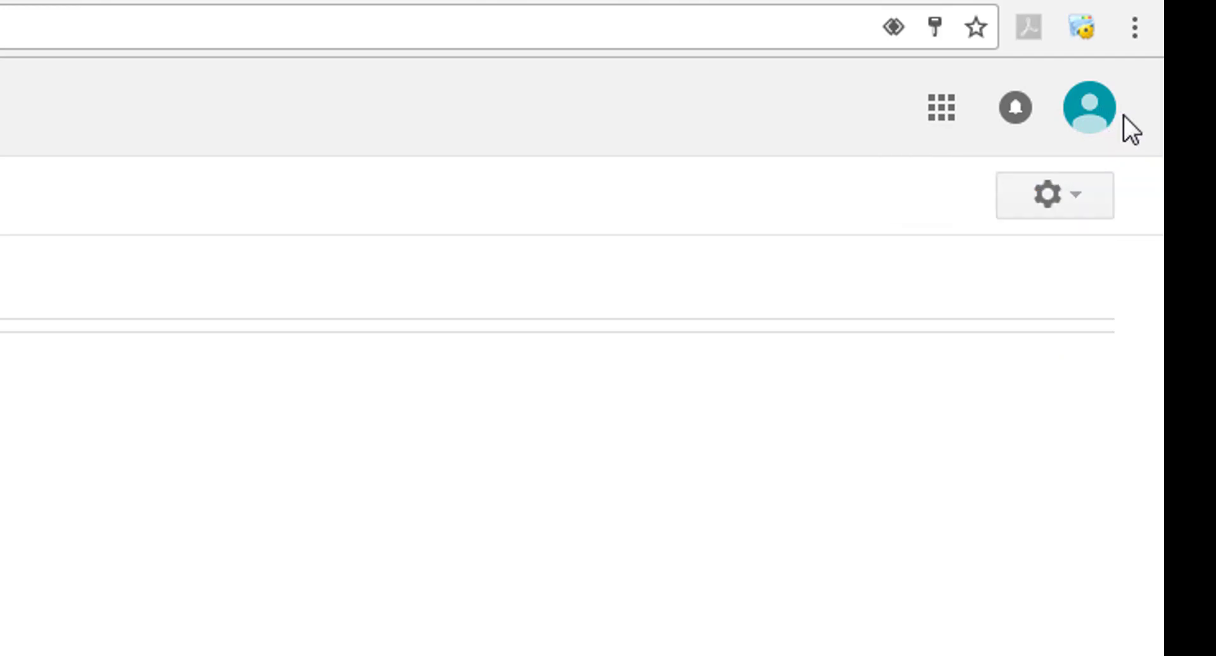
- Open the profile avatar menu and select the new Gmail address displayed there
left_click(1101, 113)
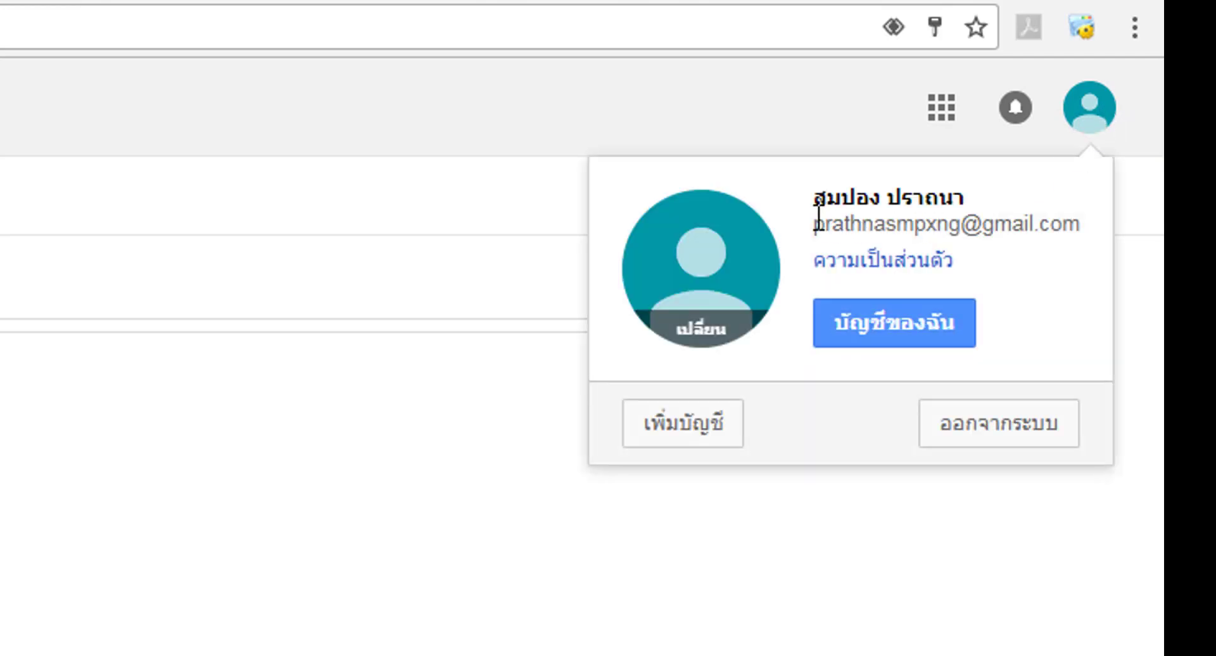
left_click_drag(815, 222, 1073, 279)
left_click(1051, 272)
left_click_drag(819, 222, 1082, 230)
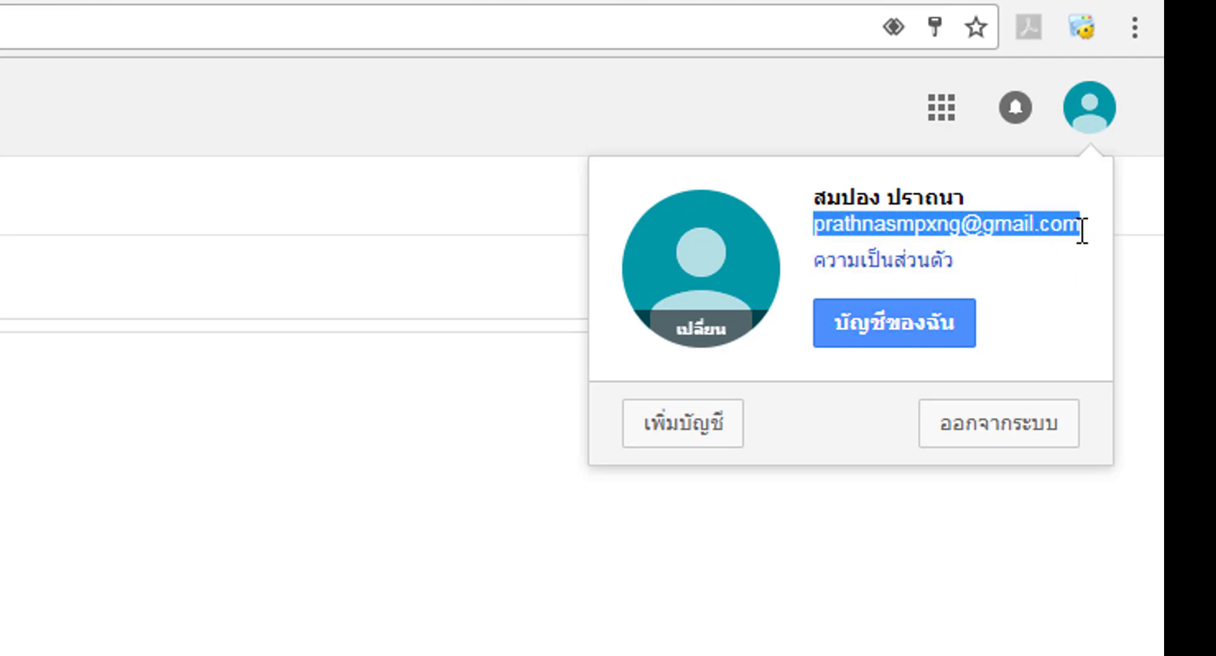
left_click(1022, 292)
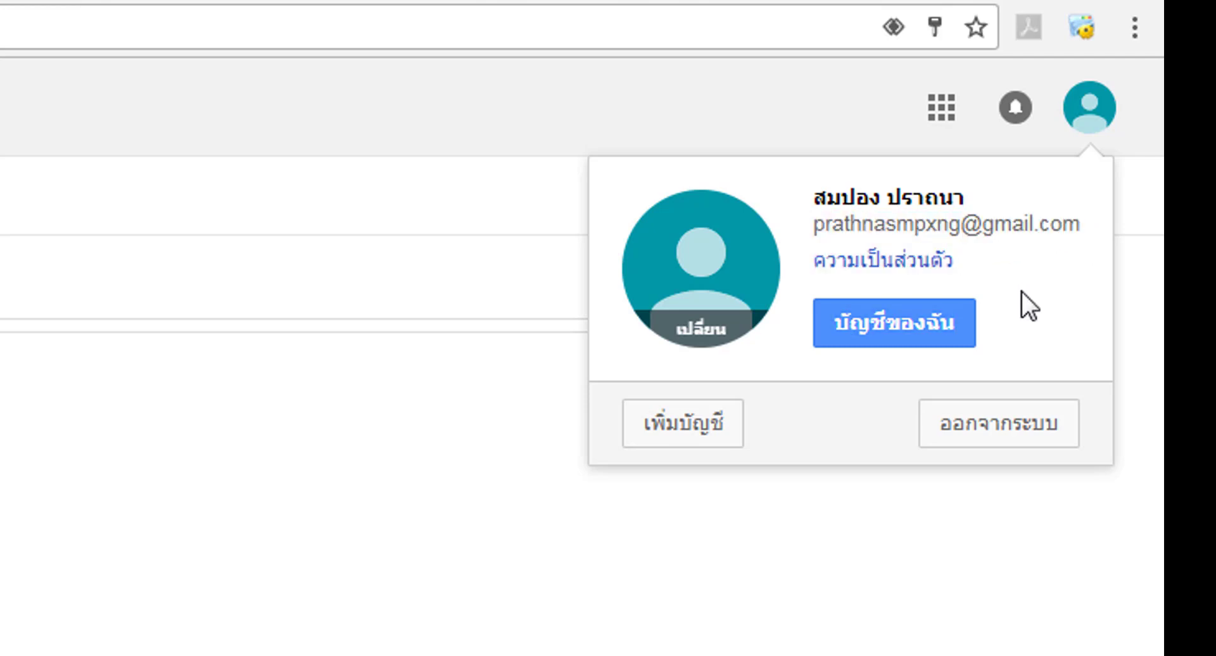